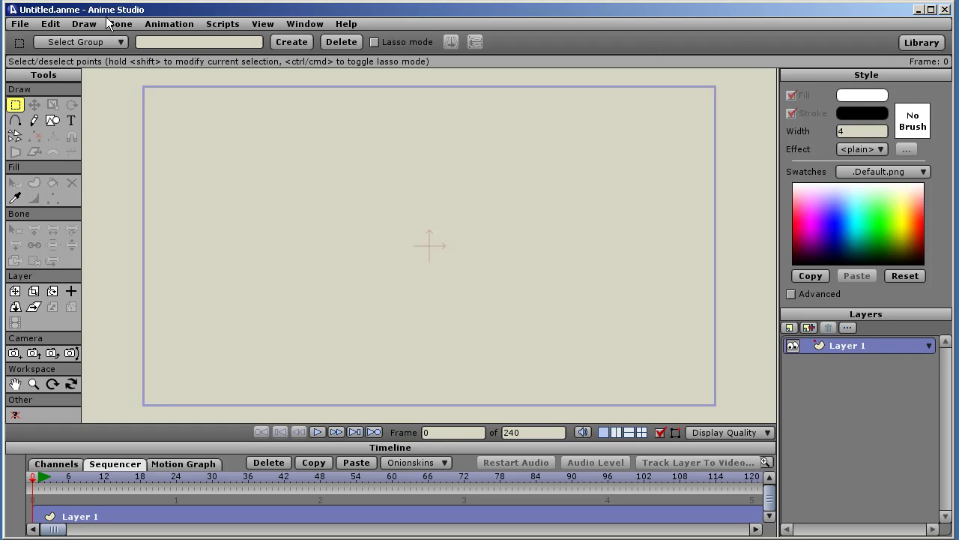
# Show the File menu's Open Recent list of five projects, including spanish_I.anme and guitar.anme
pyautogui.click(22, 28)
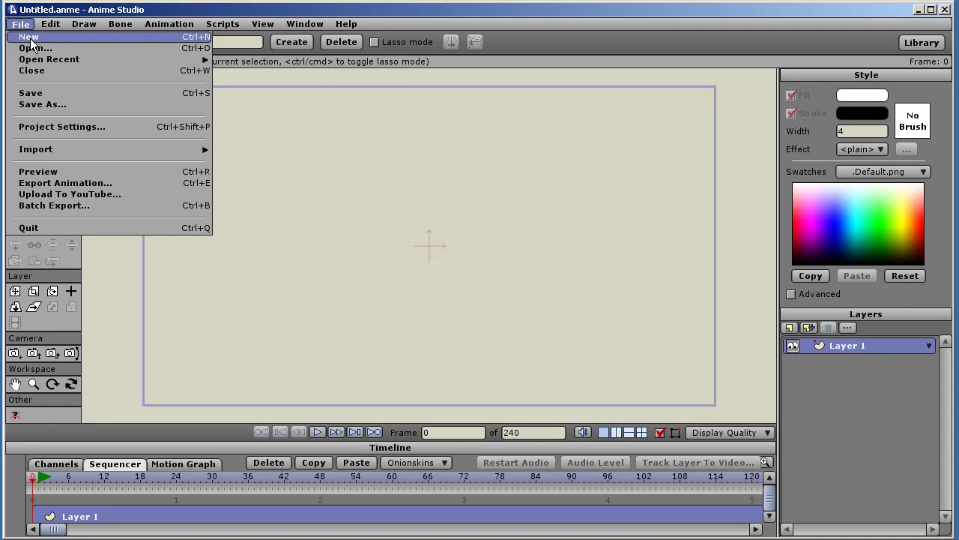
pyautogui.moveTo(31, 58)
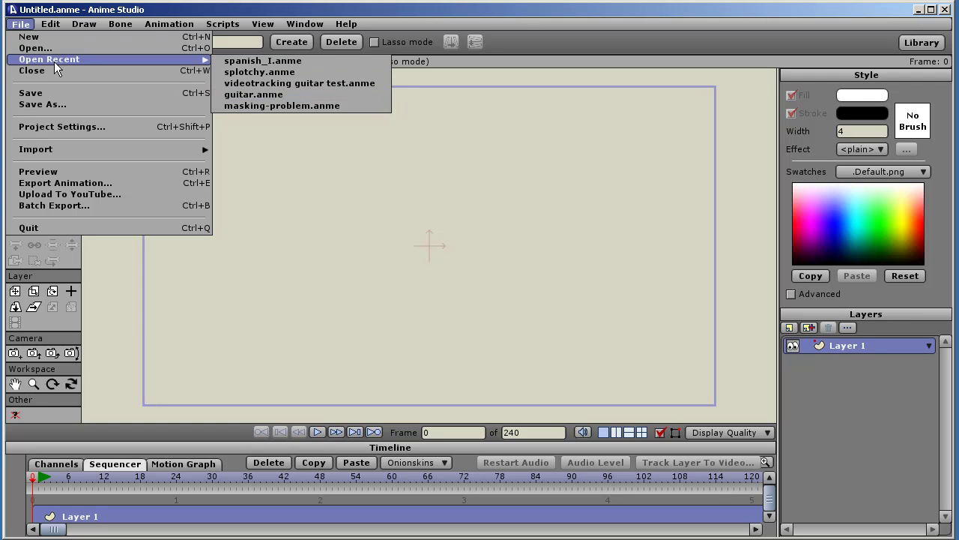
# Review Project Settings in a centred dialog and confirm it, keeping NTSC D1 Widescreen 872×486 unchanged
pyautogui.click(47, 125)
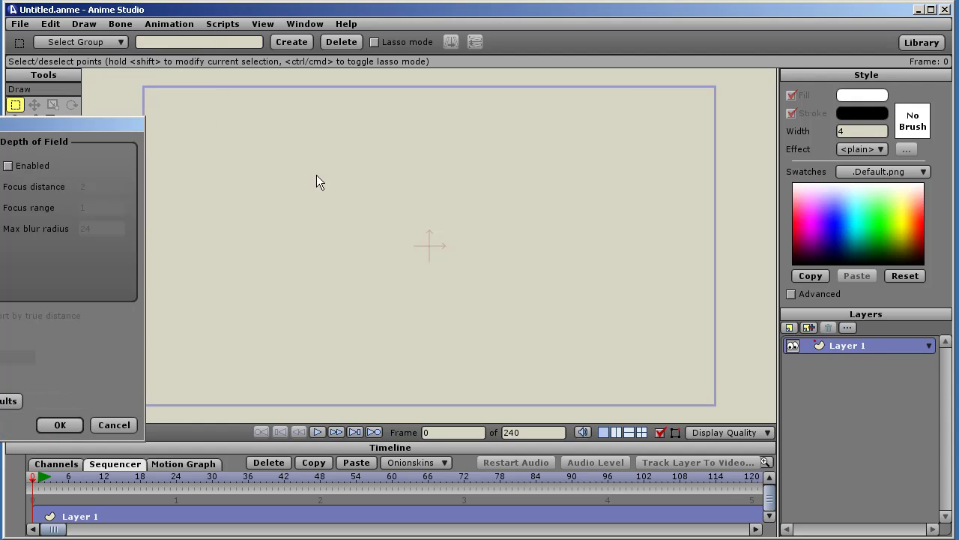
pyautogui.moveTo(90, 123); pyautogui.dragTo(533, 120)
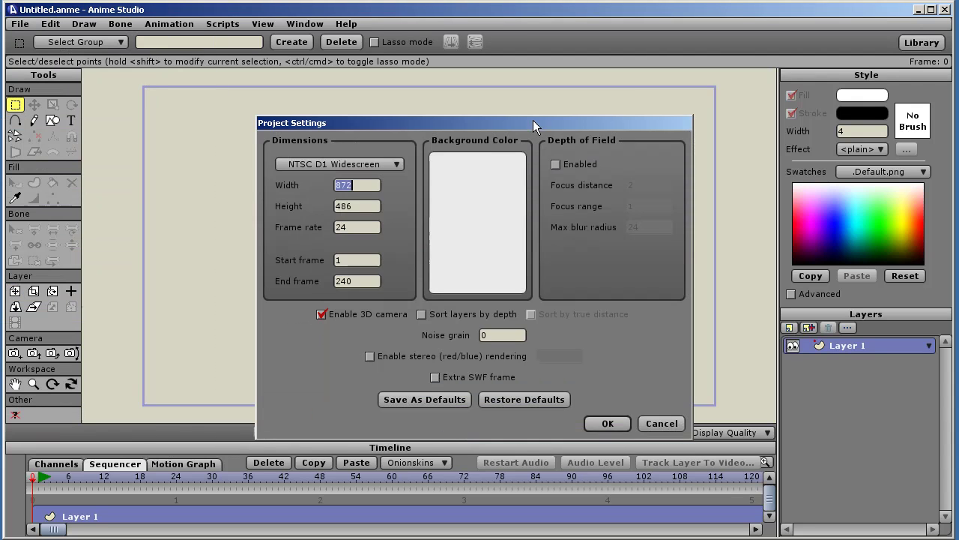
pyautogui.click(327, 165)
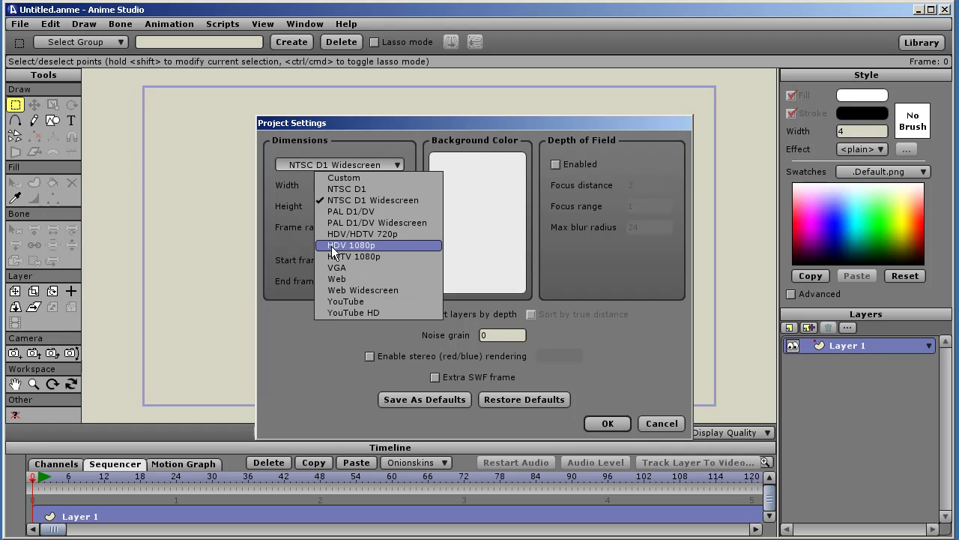
pyautogui.click(301, 155)
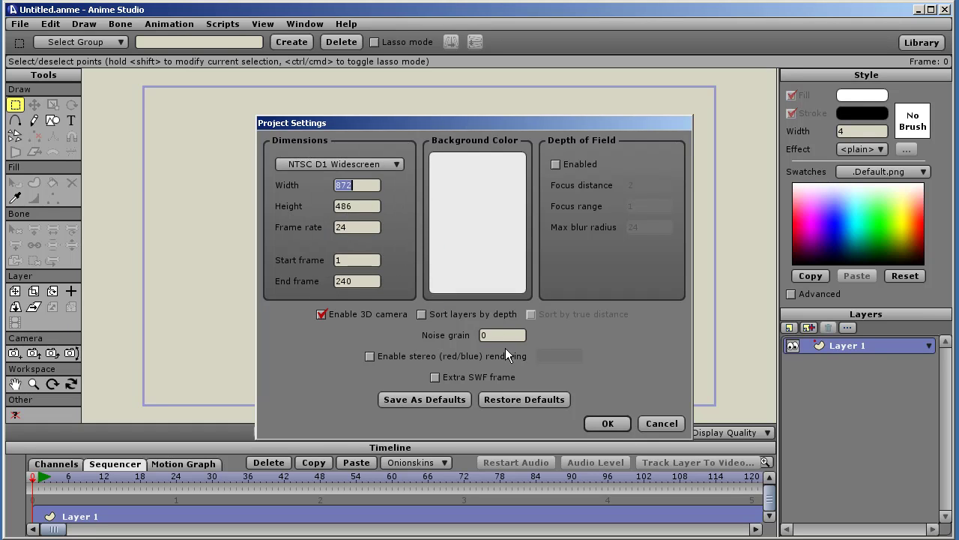
pyautogui.click(609, 423)
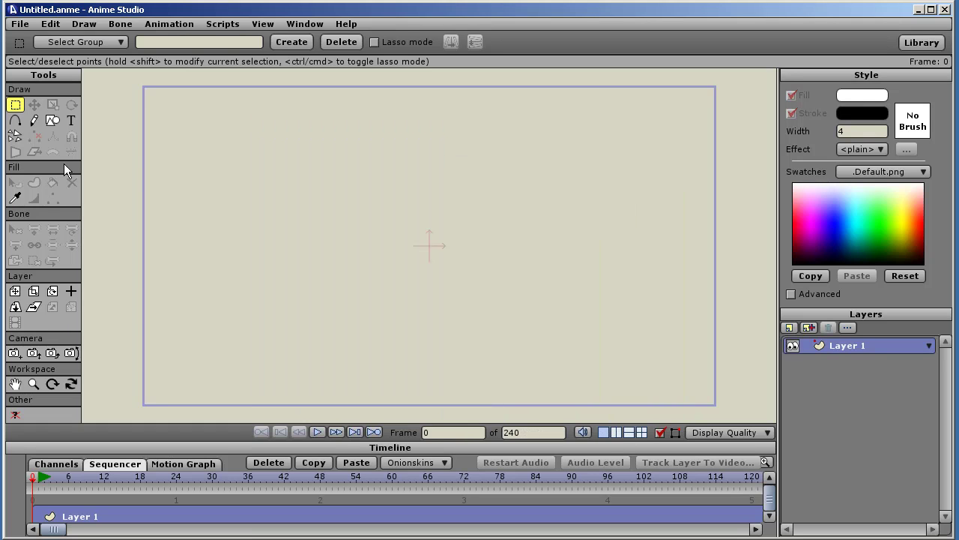
# Browse File > Import's categories: content libraries, Image, Movie, Audio File and OBJ 3D Model
pyautogui.click(19, 24)
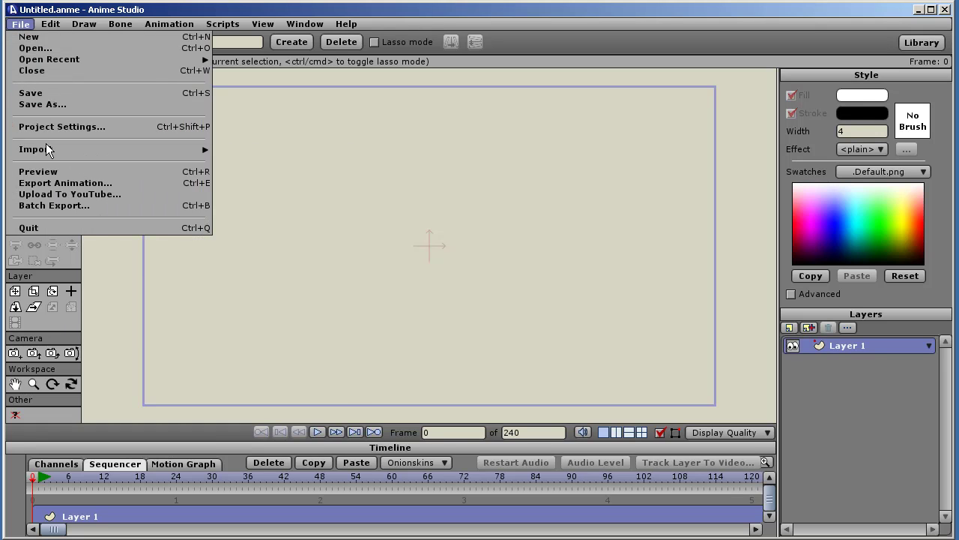
pyautogui.moveTo(44, 152)
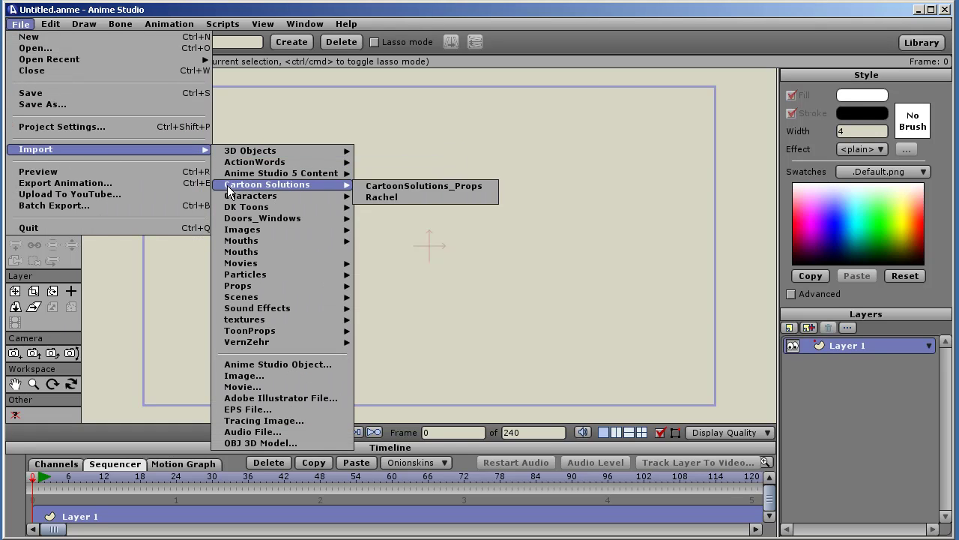
pyautogui.moveTo(235, 234)
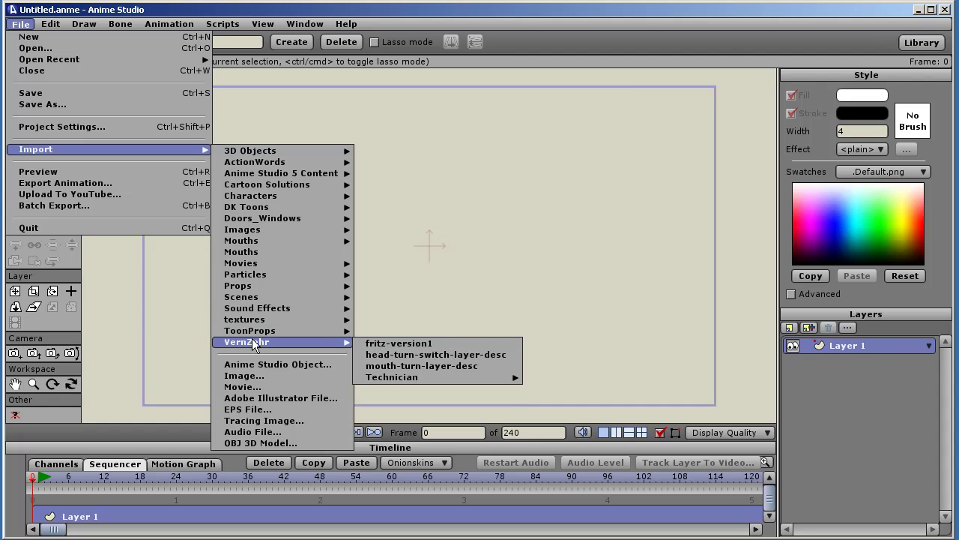
pyautogui.moveTo(253, 263)
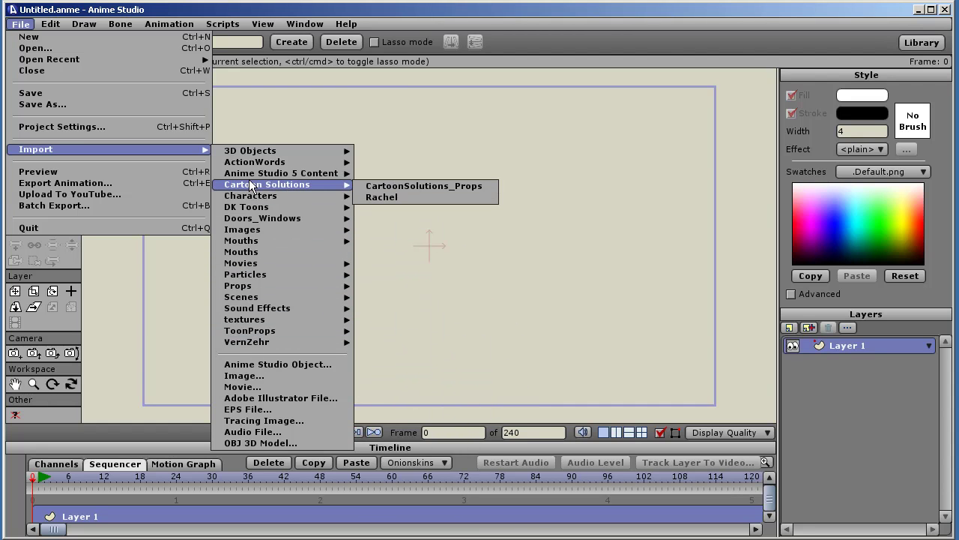
pyautogui.moveTo(249, 198)
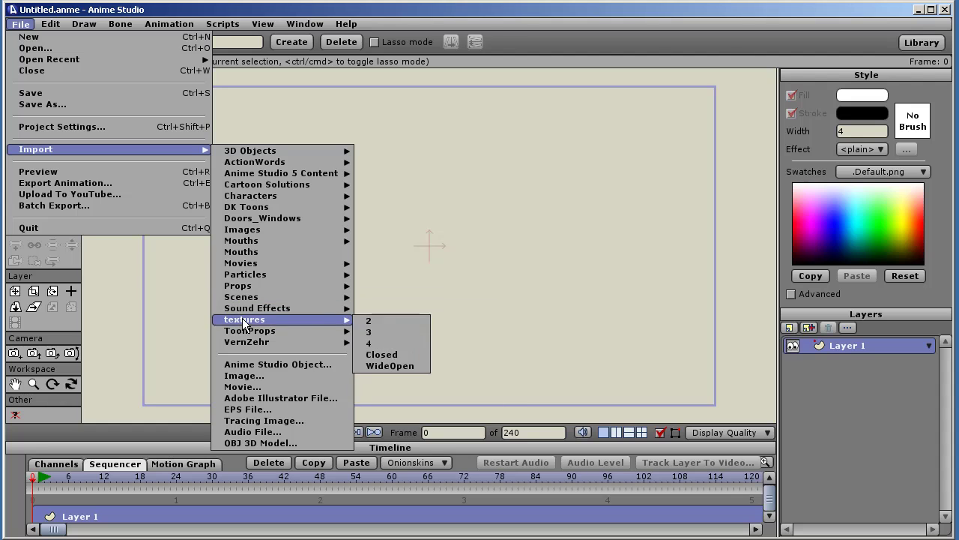
pyautogui.moveTo(240, 343)
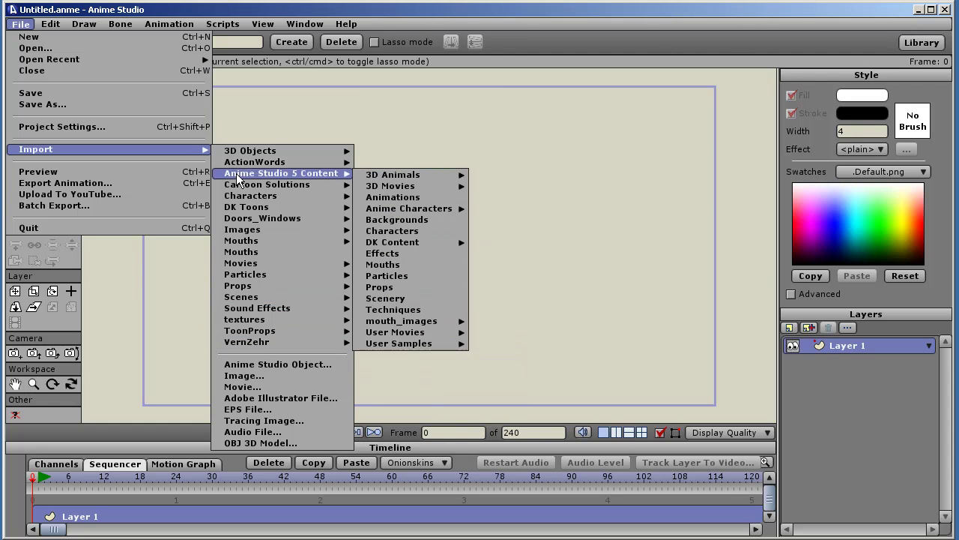
pyautogui.moveTo(253, 324)
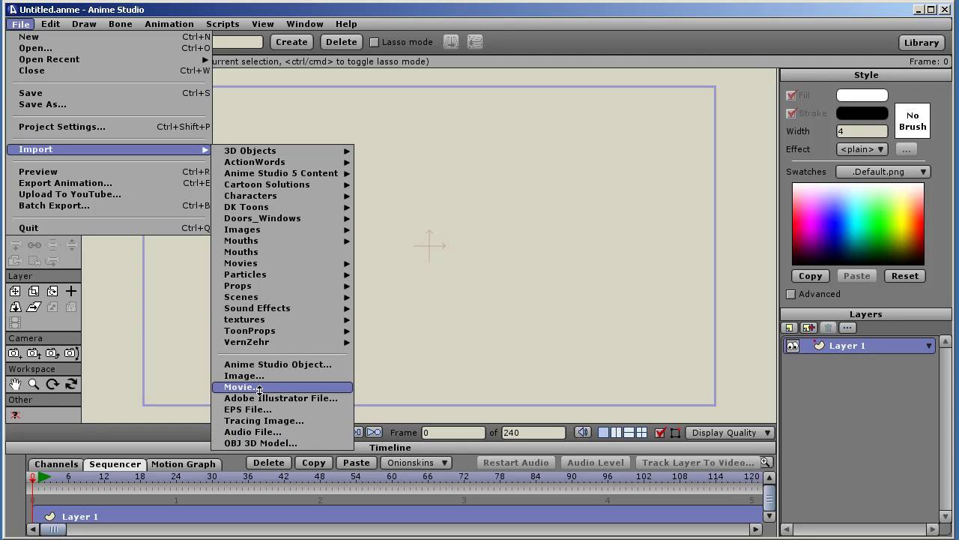
pyautogui.moveTo(258, 209)
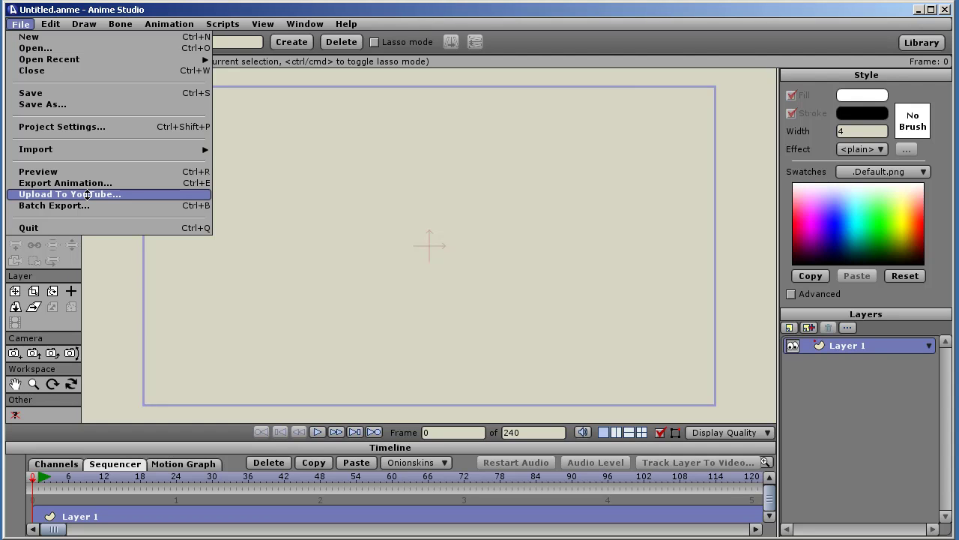
pyautogui.click(88, 195)
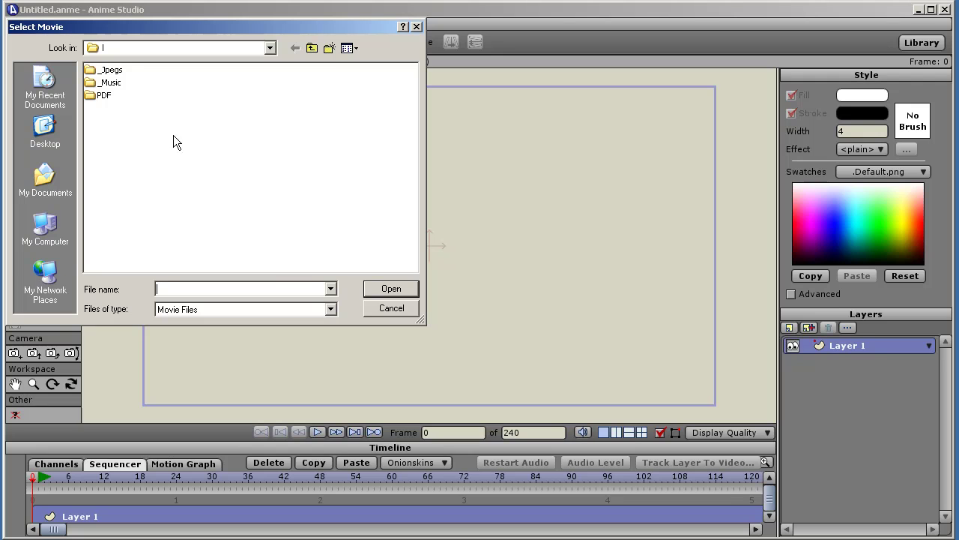
pyautogui.click(391, 308)
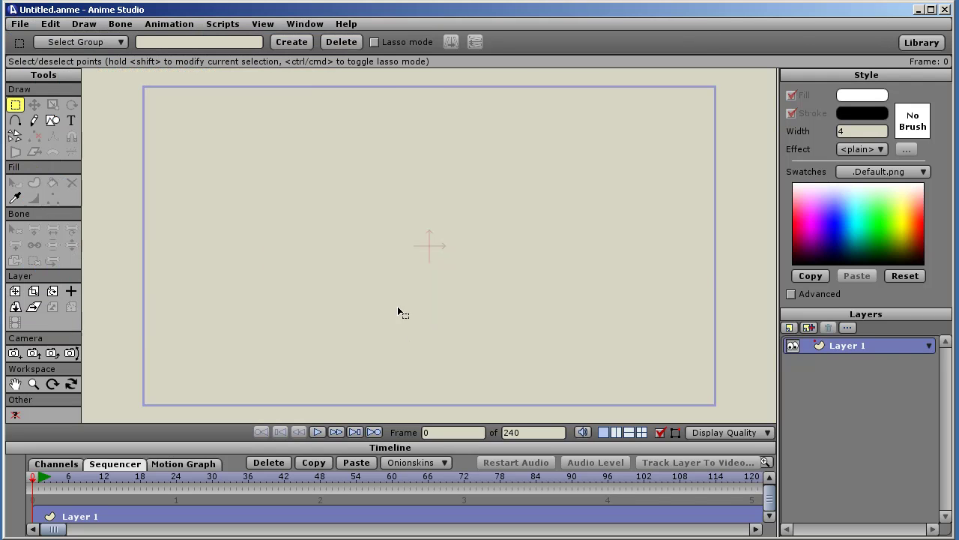
pyautogui.click(18, 24)
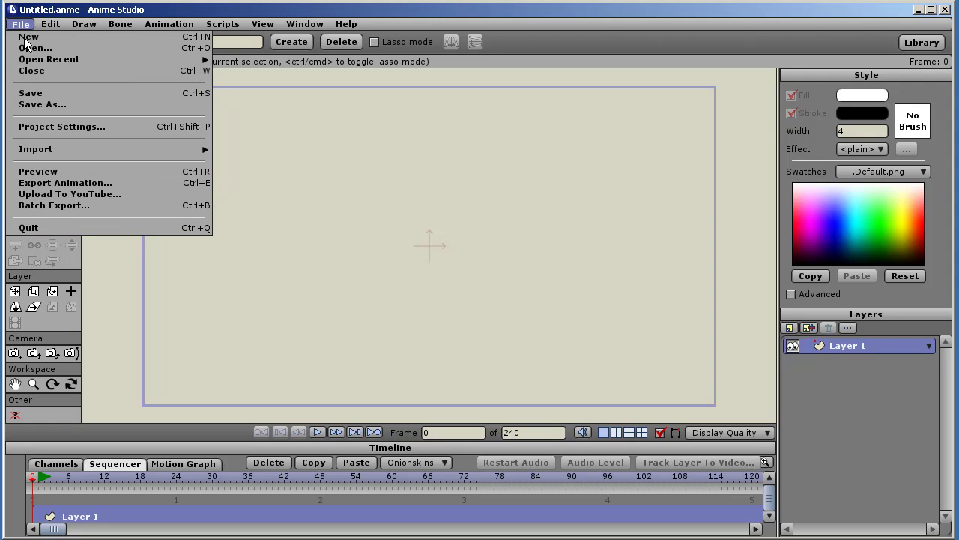
# Bring up the Batch Export window (Flash SWF, no files queued), reposition it, then close it
pyautogui.click(28, 205)
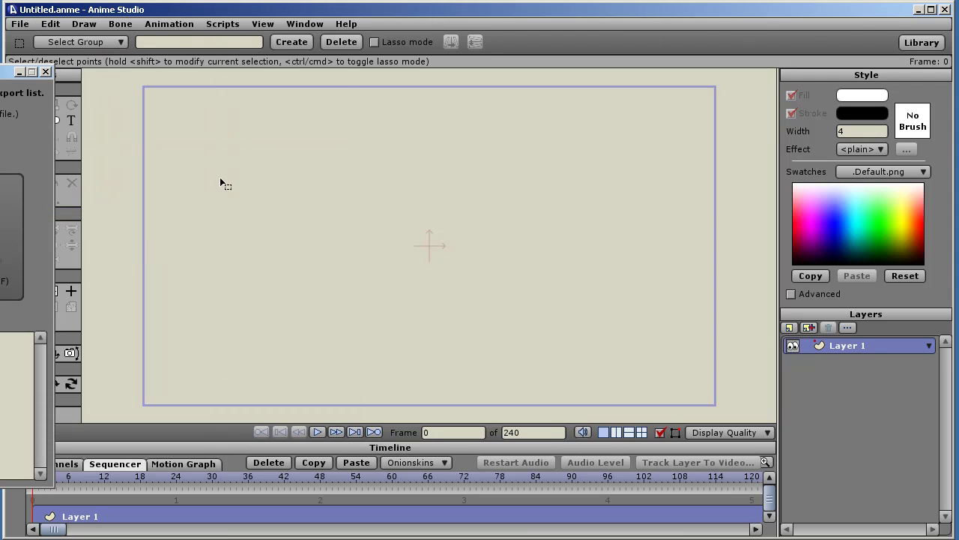
pyautogui.moveTo(7, 71); pyautogui.dragTo(421, 75)
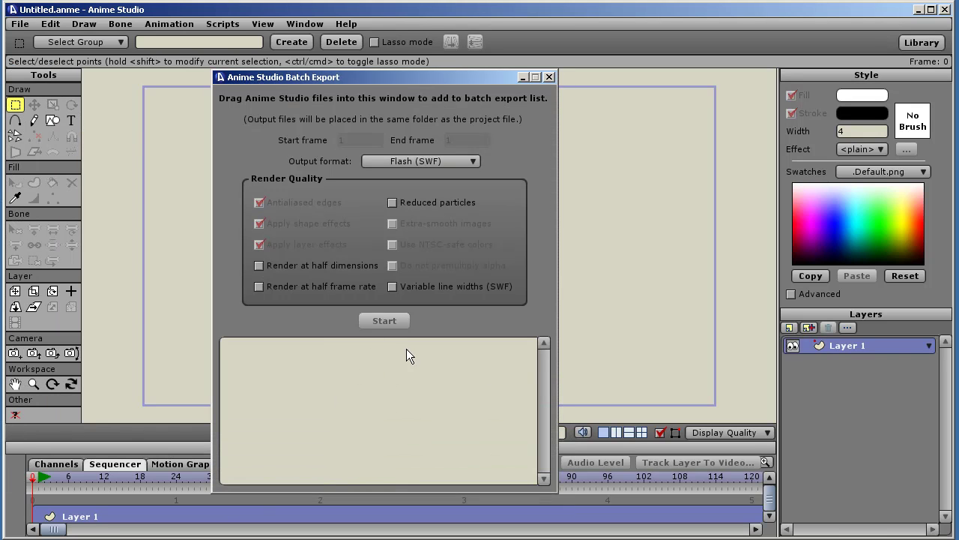
pyautogui.moveTo(387, 81); pyautogui.dragTo(351, 59)
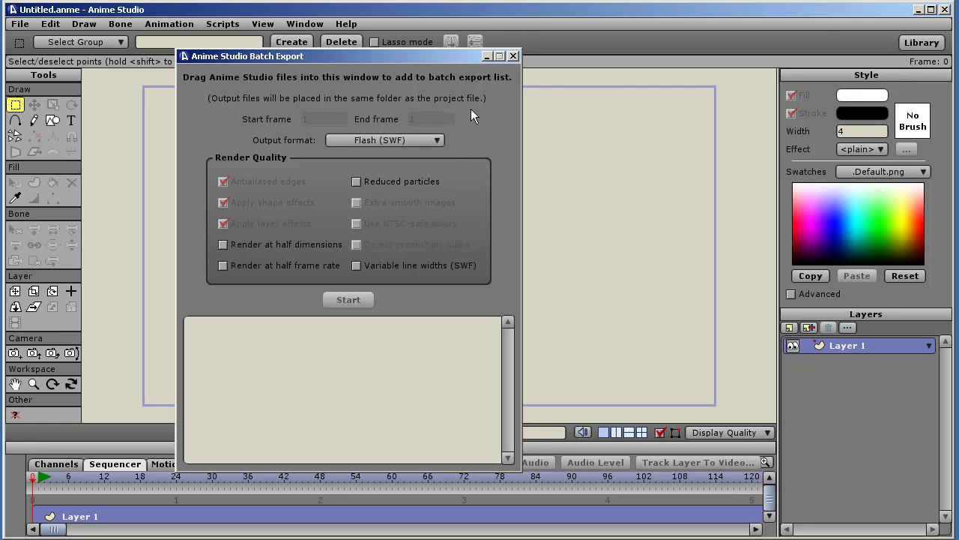
pyautogui.click(514, 57)
# In Preferences, toggle Consolidate timeline channels on and back off, then view the Video Uploads settings
pyautogui.click(51, 24)
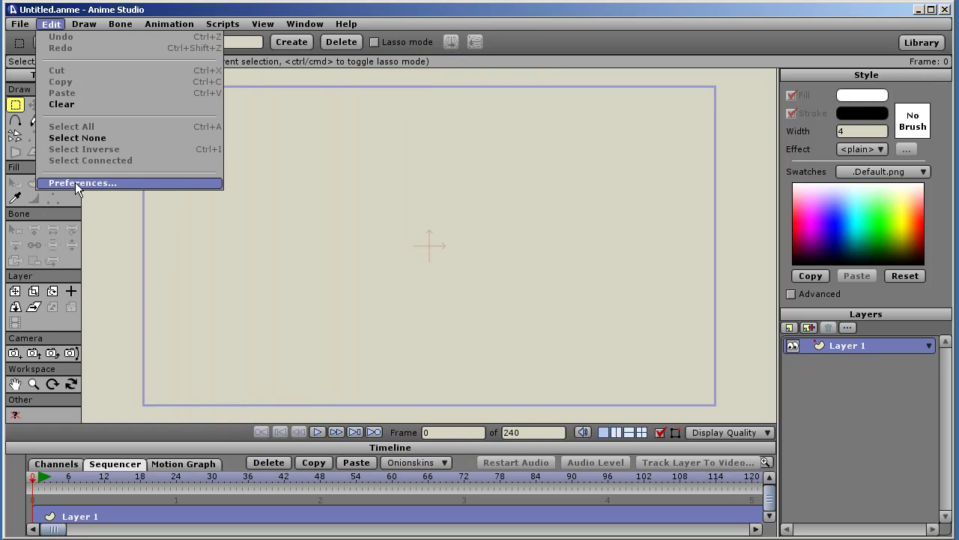
pyautogui.click(105, 187)
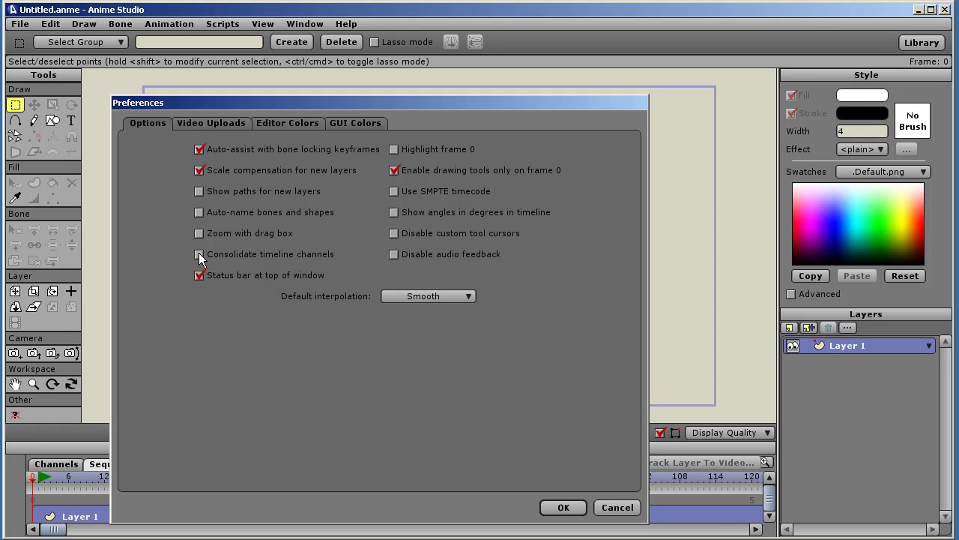
pyautogui.click(199, 254)
pyautogui.click(199, 254)
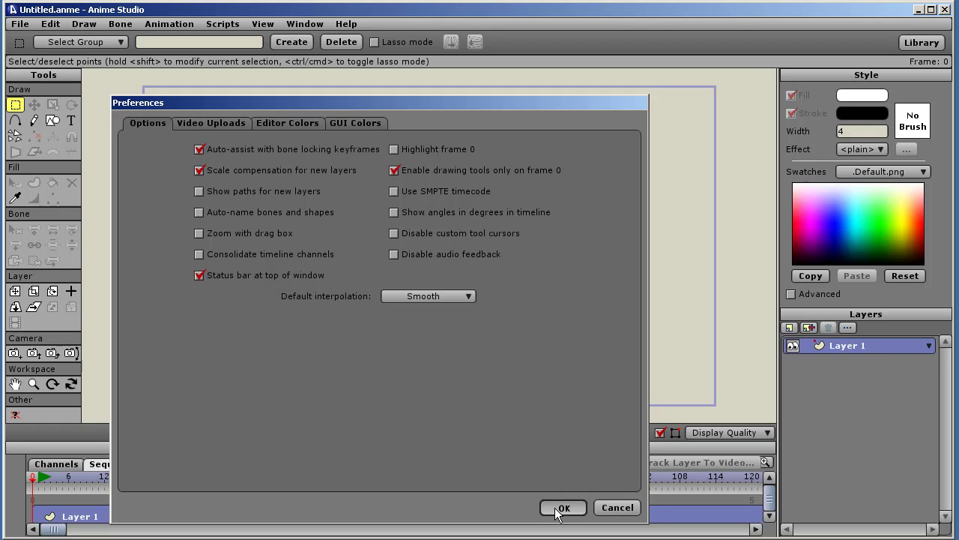
pyautogui.click(218, 124)
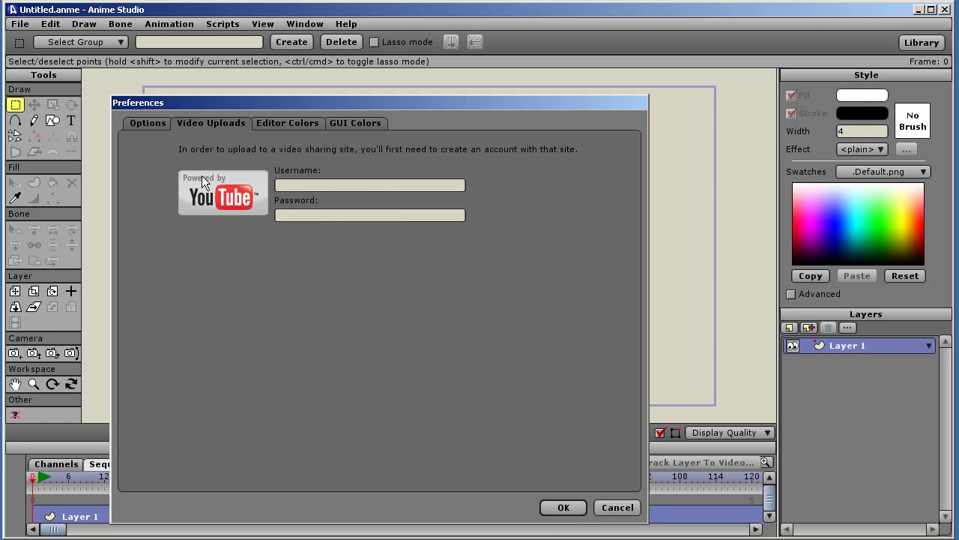
# Move from the Video Uploads password field through the editor colours to the GUI Colors page
pyautogui.click(315, 221)
pyautogui.click(281, 122)
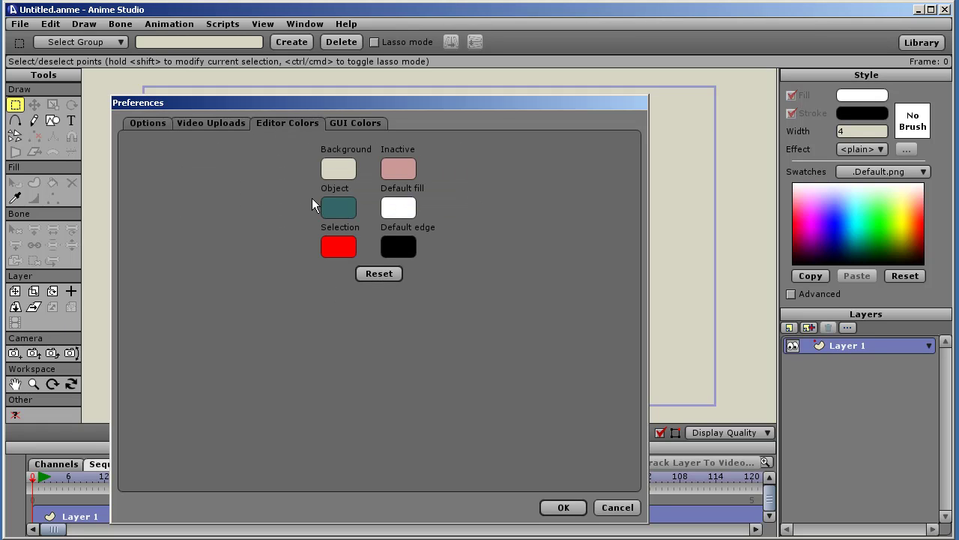
pyautogui.click(367, 126)
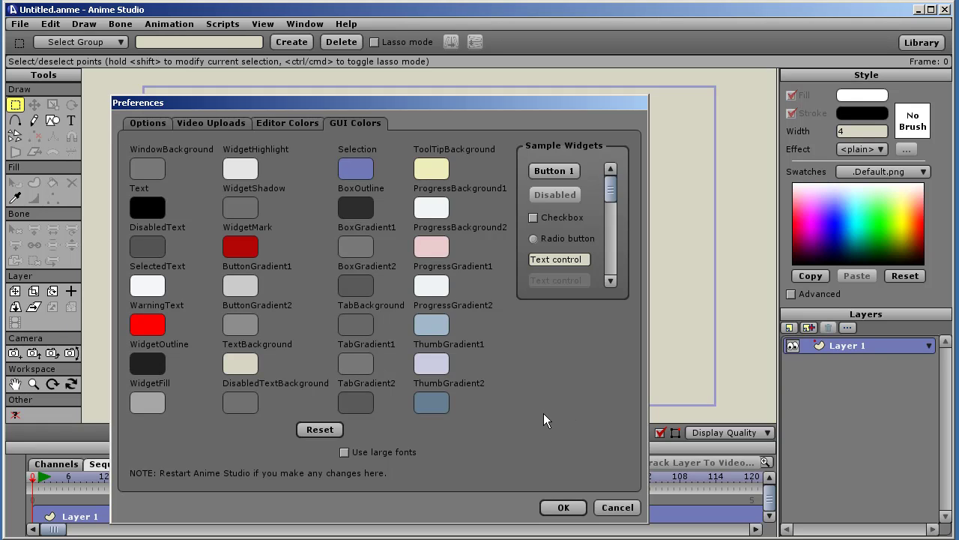
# Close Preferences with OK and browse the Bone and Draw menus
pyautogui.click(562, 508)
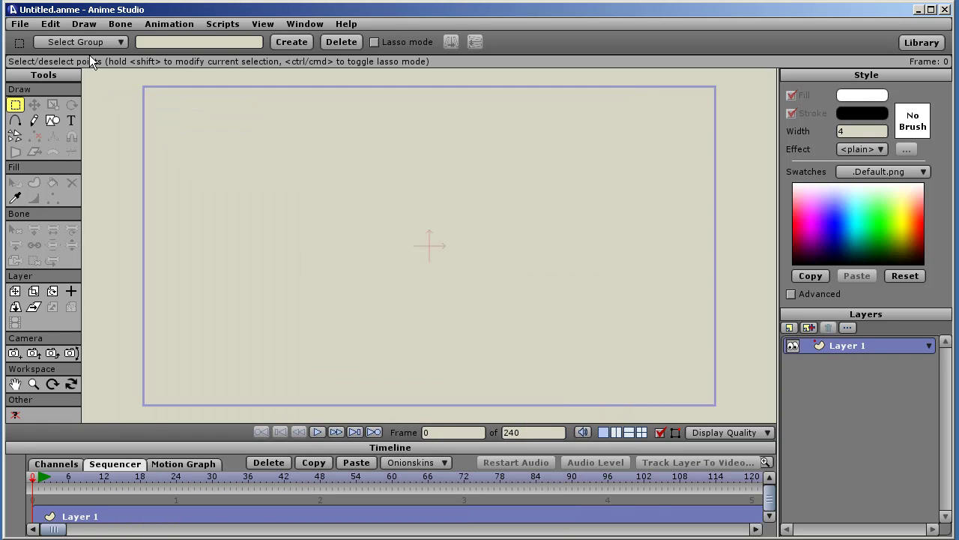
pyautogui.click(119, 29)
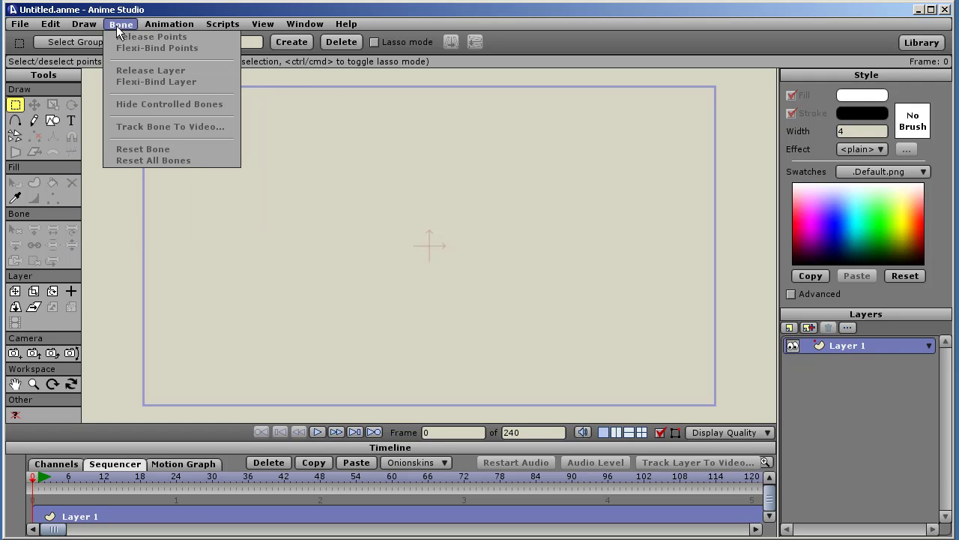
pyautogui.moveTo(100, 28)
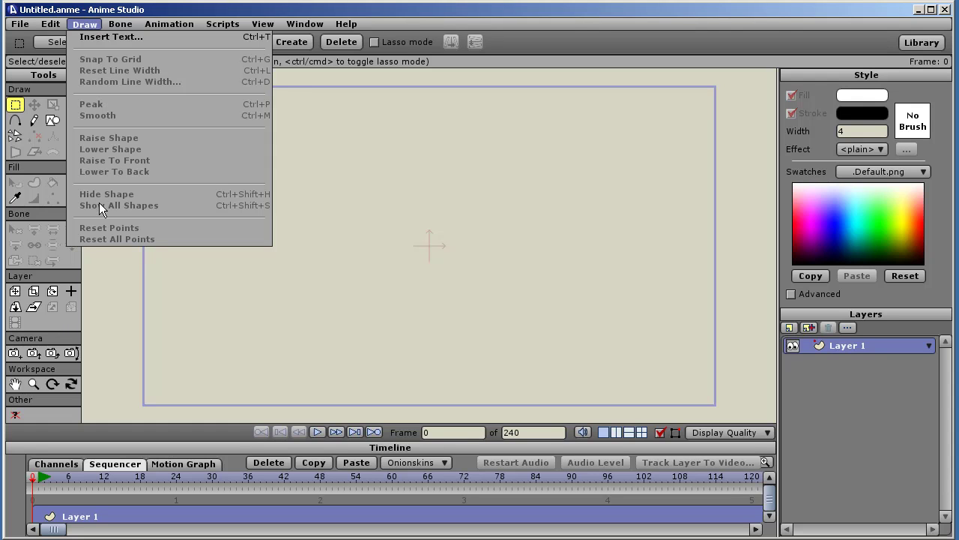
pyautogui.click(373, 225)
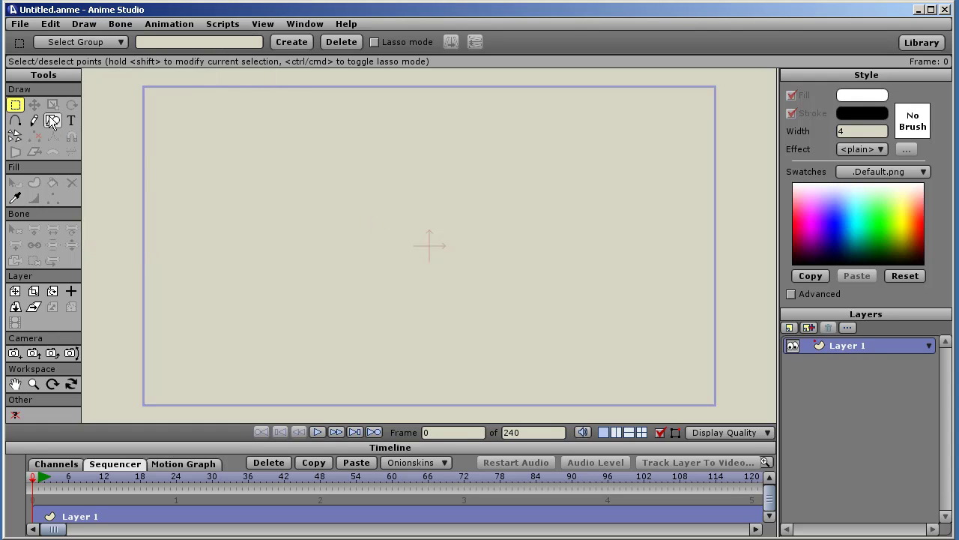
# Draw two overlapping circles left of the canvas centre with the Draw Shape tool
pyautogui.click(53, 121)
pyautogui.moveTo(238, 158); pyautogui.dragTo(382, 293)
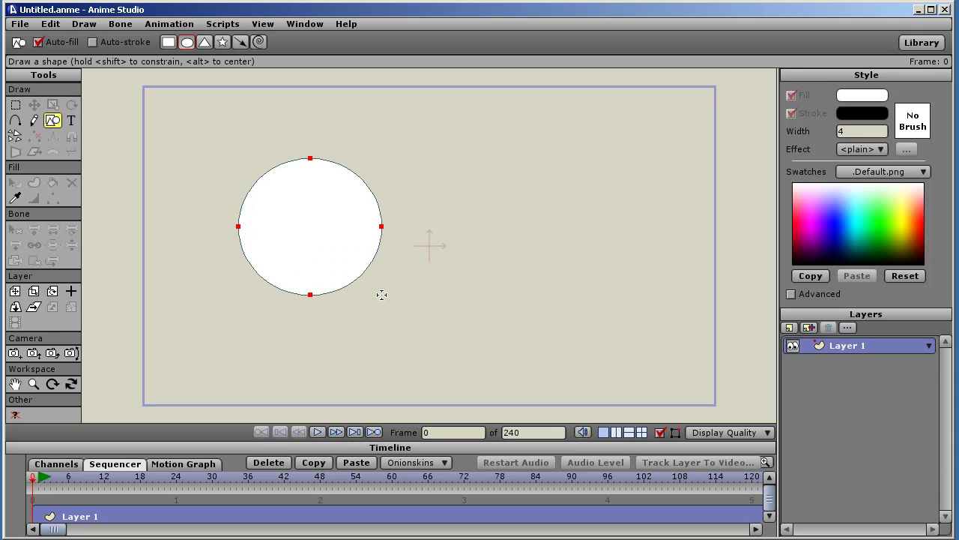
pyautogui.moveTo(284, 203); pyautogui.dragTo(310, 234)
pyautogui.moveTo(346, 266); pyautogui.dragTo(433, 347)
# Select the lower-right circle, hide it, then restore it with Show All Shapes
pyautogui.click(15, 183)
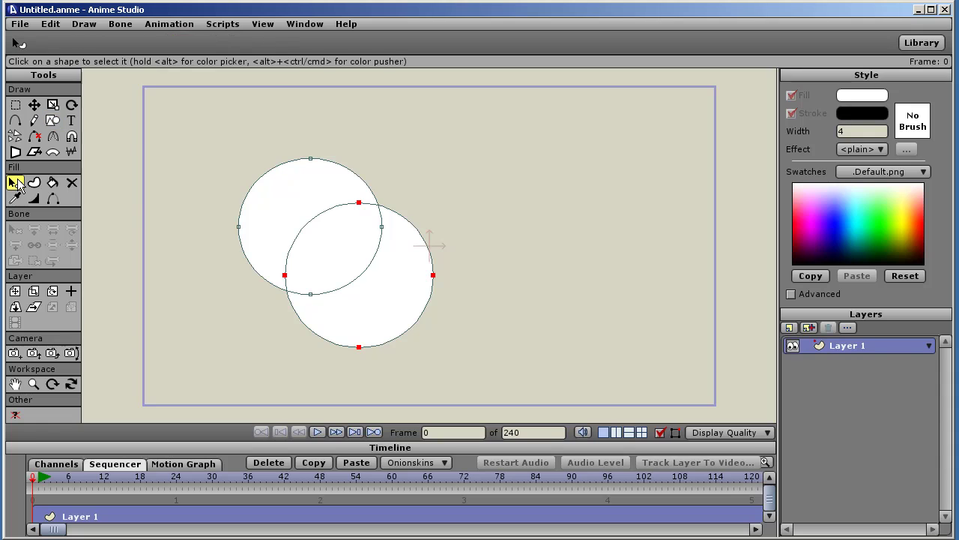
pyautogui.click(363, 232)
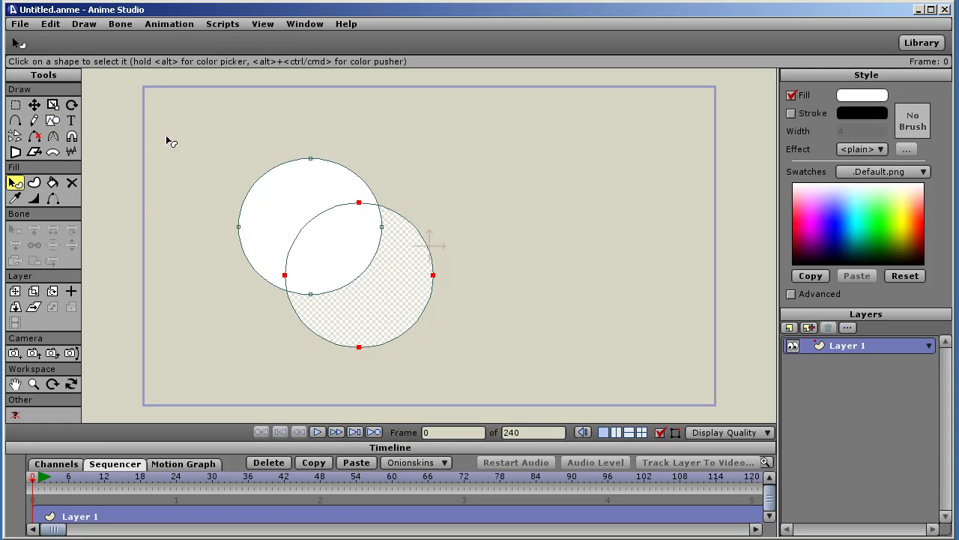
pyautogui.click(59, 23)
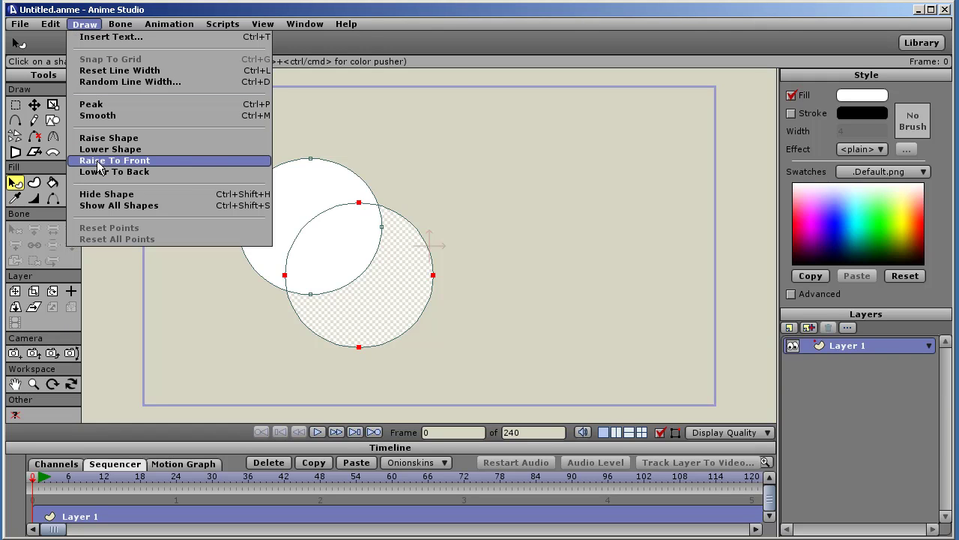
pyautogui.click(102, 194)
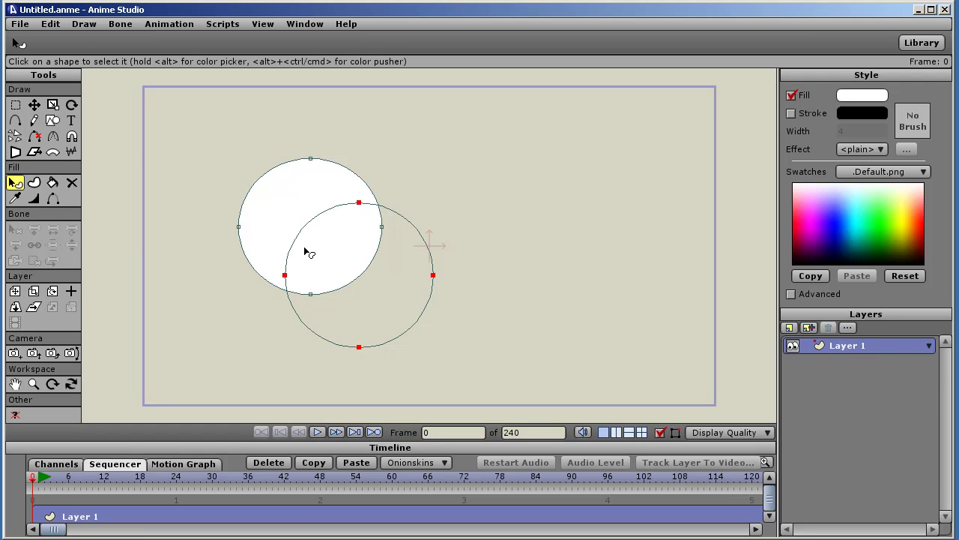
pyautogui.click(82, 25)
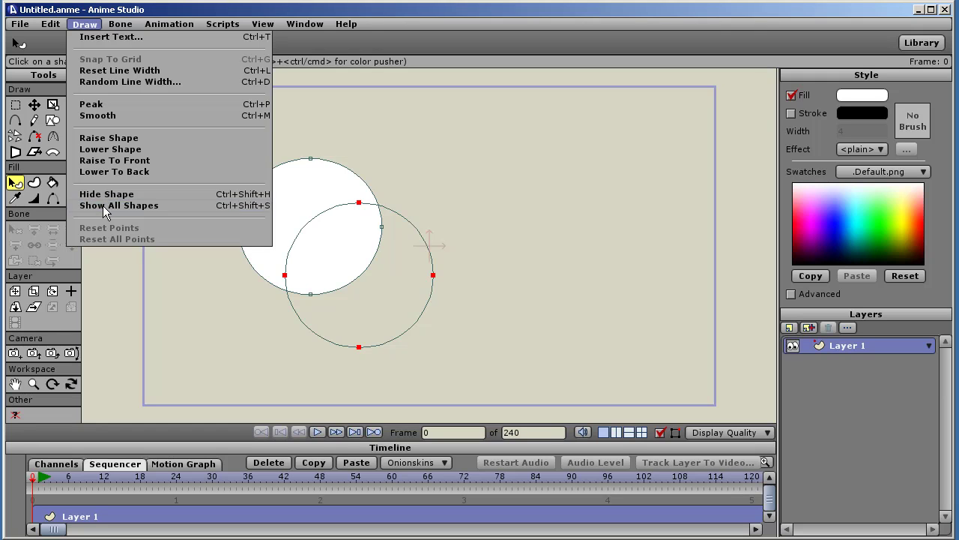
pyautogui.click(102, 206)
pyautogui.click(83, 25)
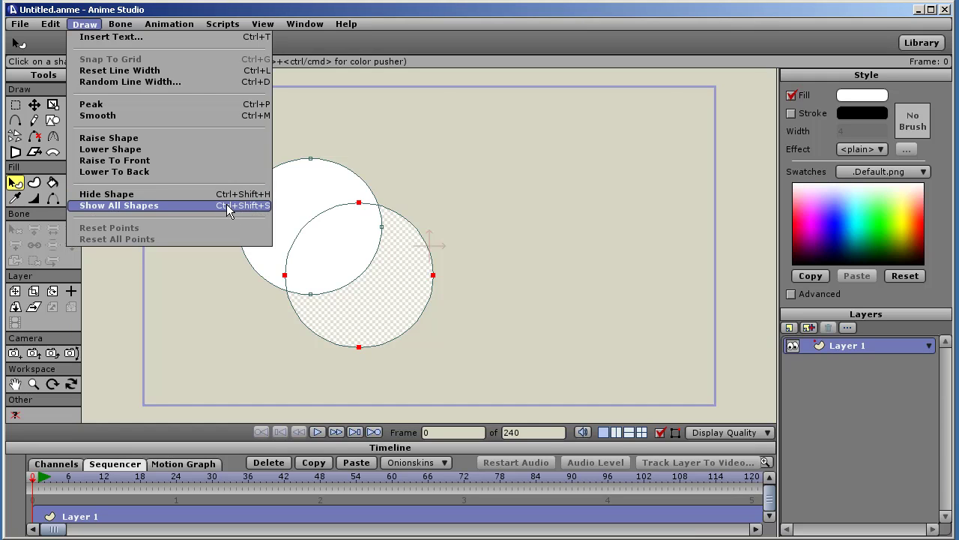
pyautogui.moveTo(63, 27)
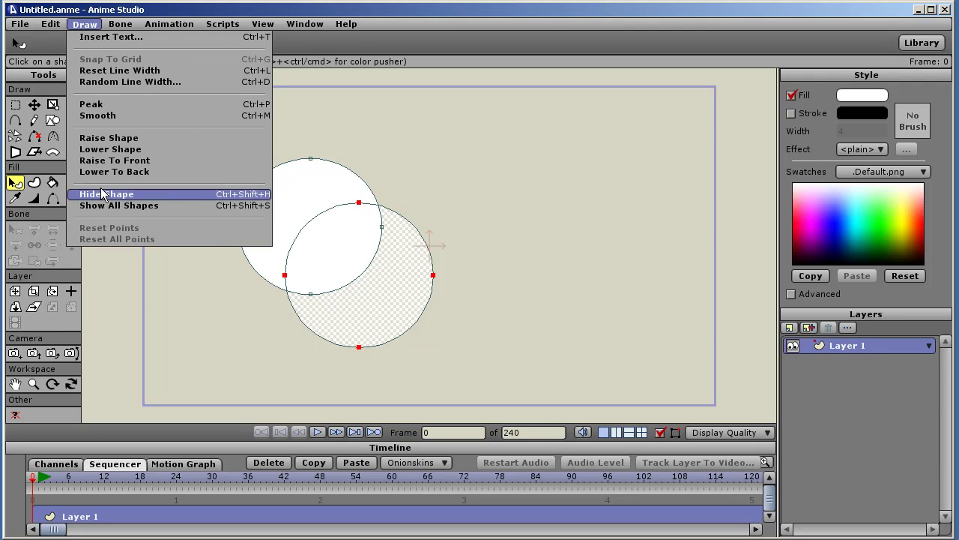
pyautogui.moveTo(122, 26)
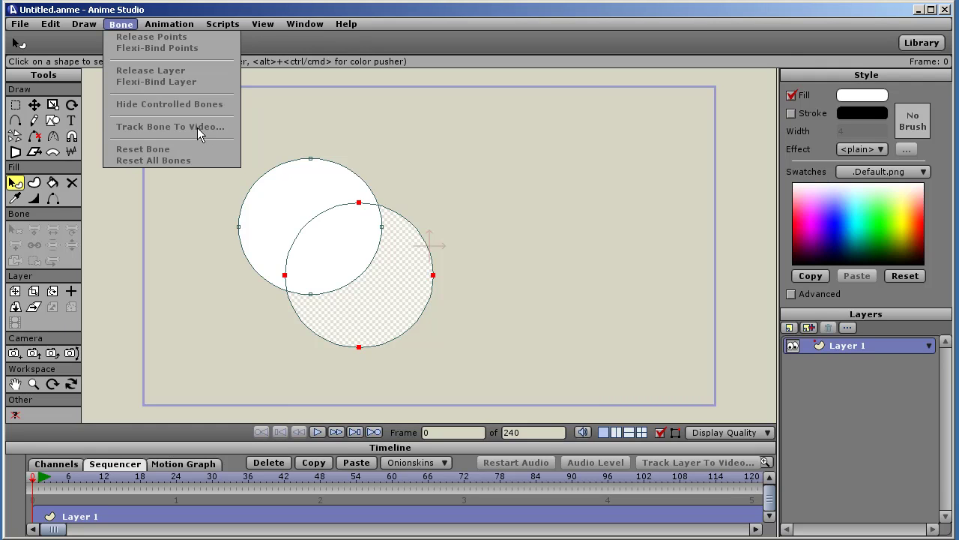
# Dismiss the Animation menu and switch the Timeline from Sequencer to the Channels view
pyautogui.moveTo(163, 24)
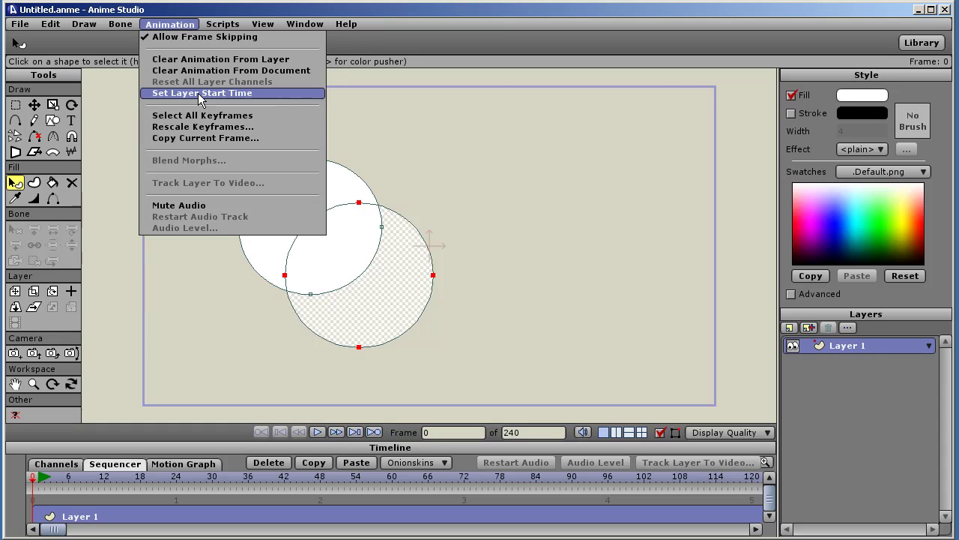
pyautogui.click(388, 146)
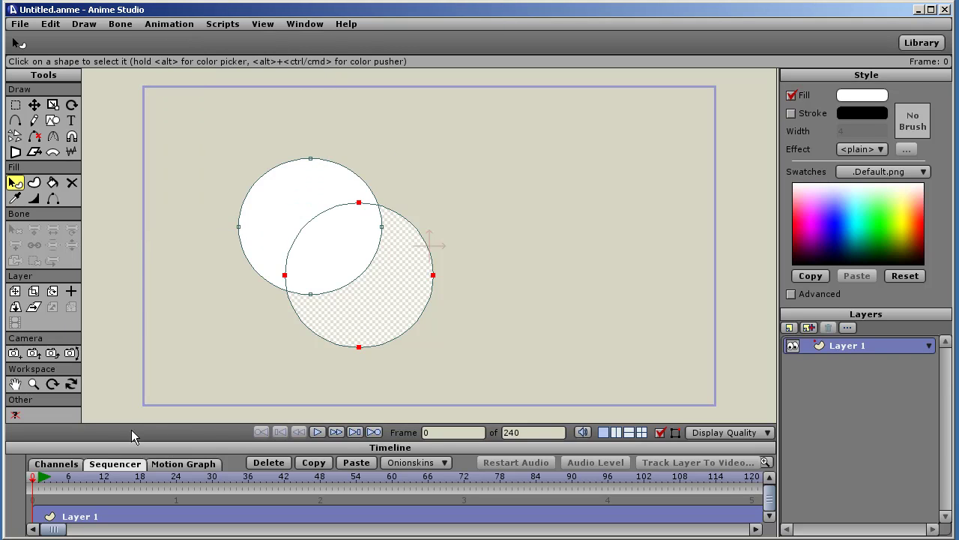
pyautogui.click(56, 464)
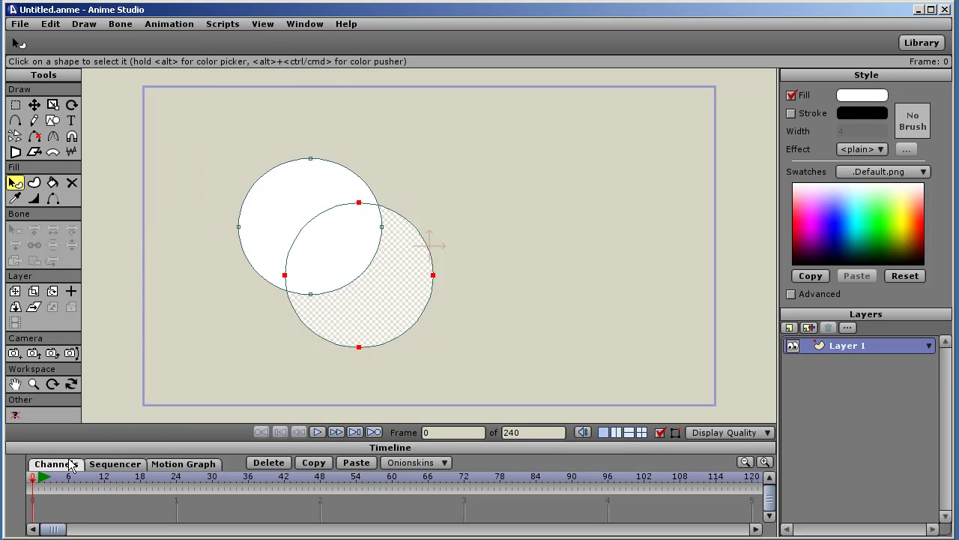
# Float the Timeline as its own window and drag it fully onto the screen
pyautogui.click(299, 25)
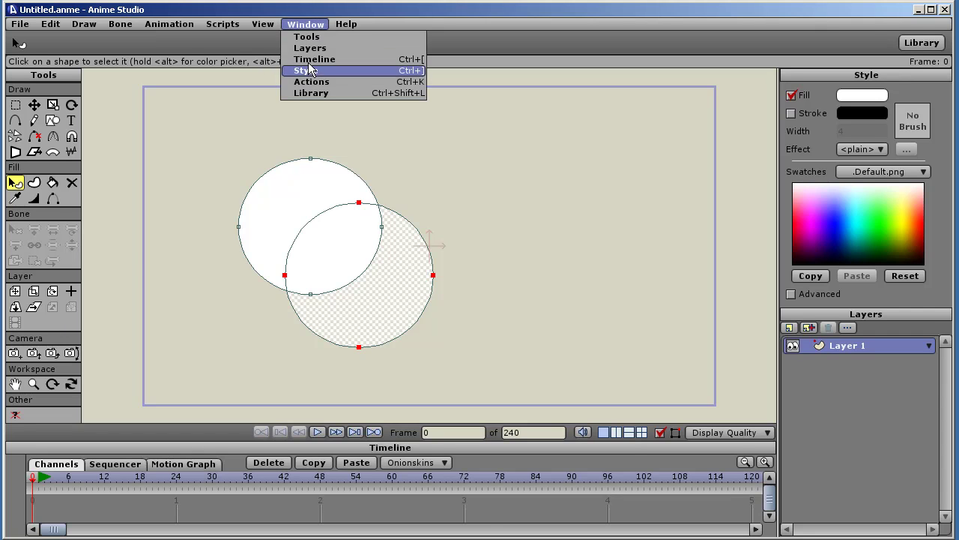
pyautogui.click(315, 59)
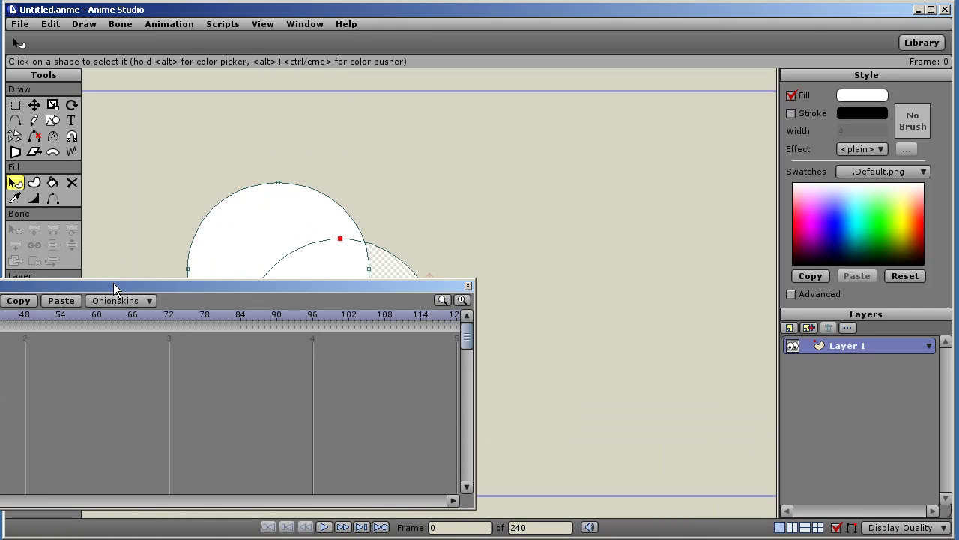
pyautogui.moveTo(116, 285); pyautogui.dragTo(443, 215)
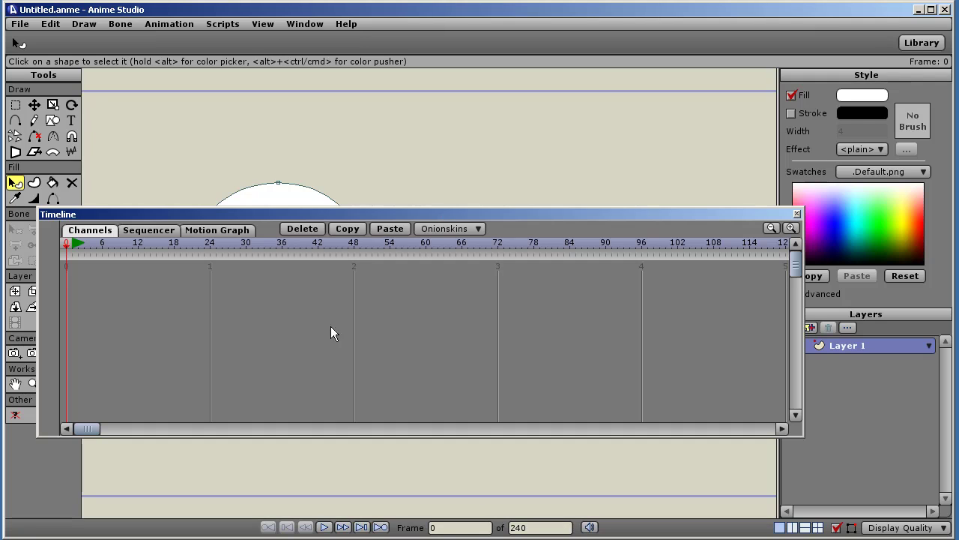
# Add Layer 2 and Layer 3, and list all three layers in the Sequencer
pyautogui.click(810, 330)
pyautogui.click(810, 330)
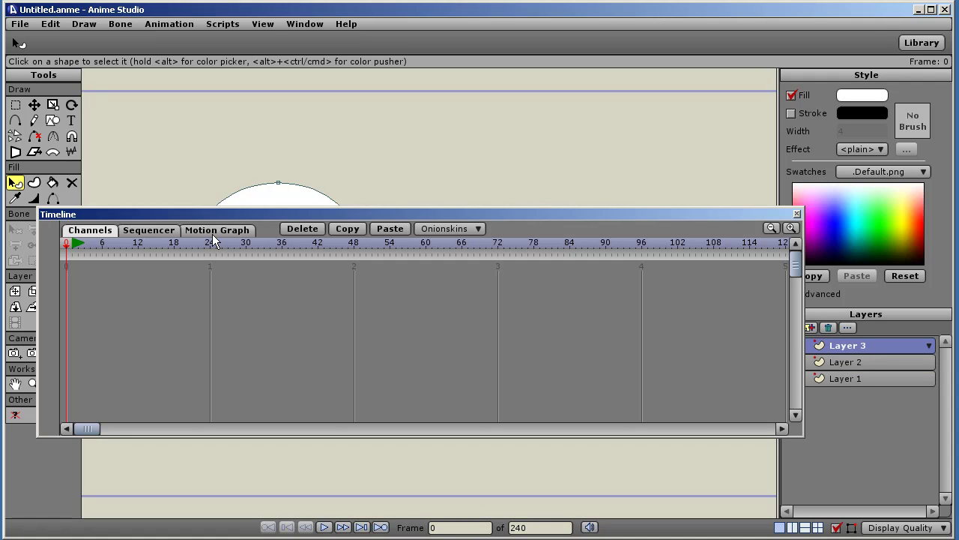
pyautogui.click(149, 230)
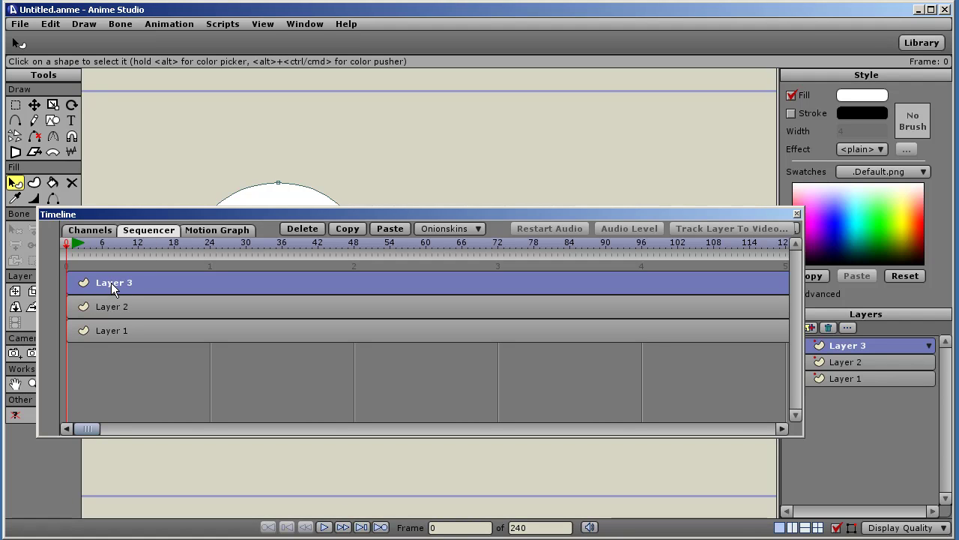
# Shift Layers 3, 2 and 1 in the Sequencer to start near frames 28, 40 and 24
pyautogui.moveTo(110, 282); pyautogui.dragTo(250, 282)
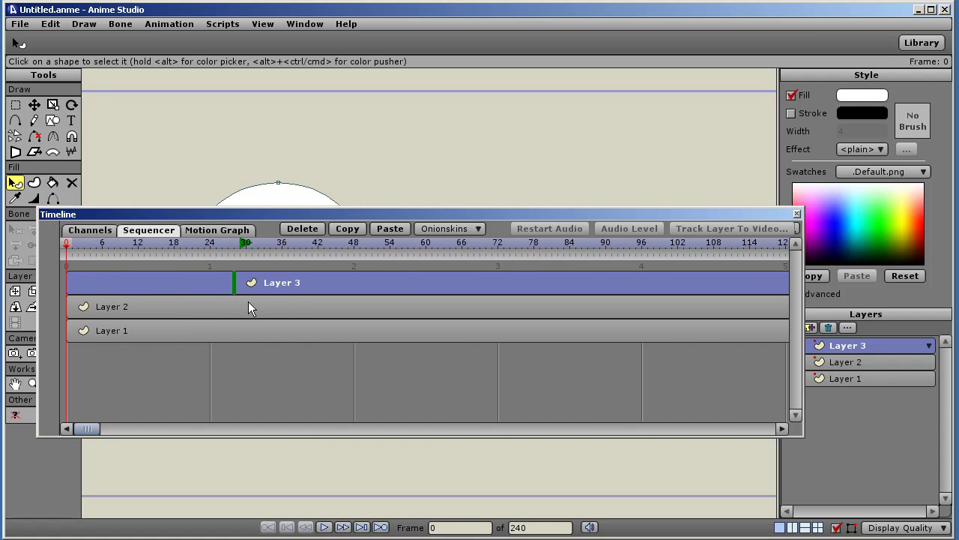
pyautogui.moveTo(171, 305); pyautogui.dragTo(413, 310)
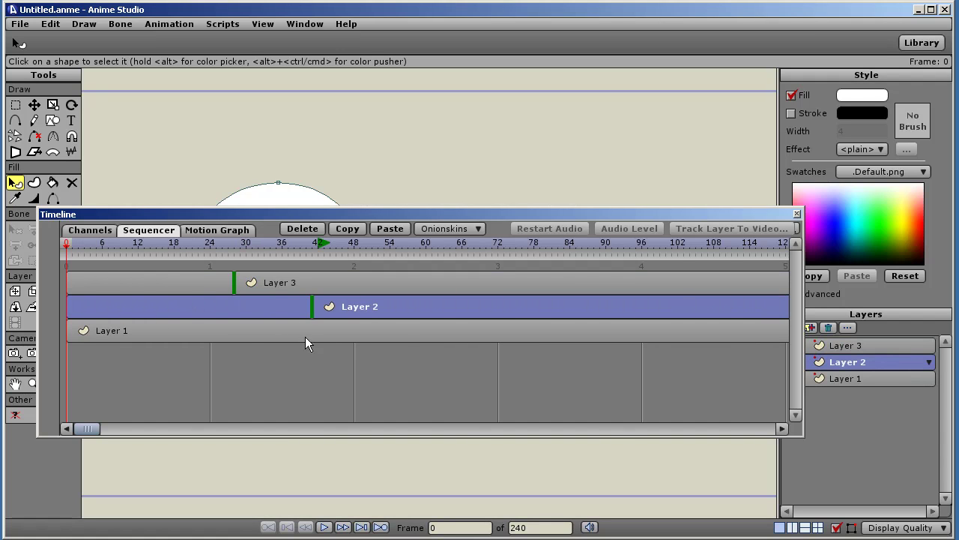
pyautogui.click(282, 330)
pyautogui.moveTo(283, 329); pyautogui.dragTo(433, 341)
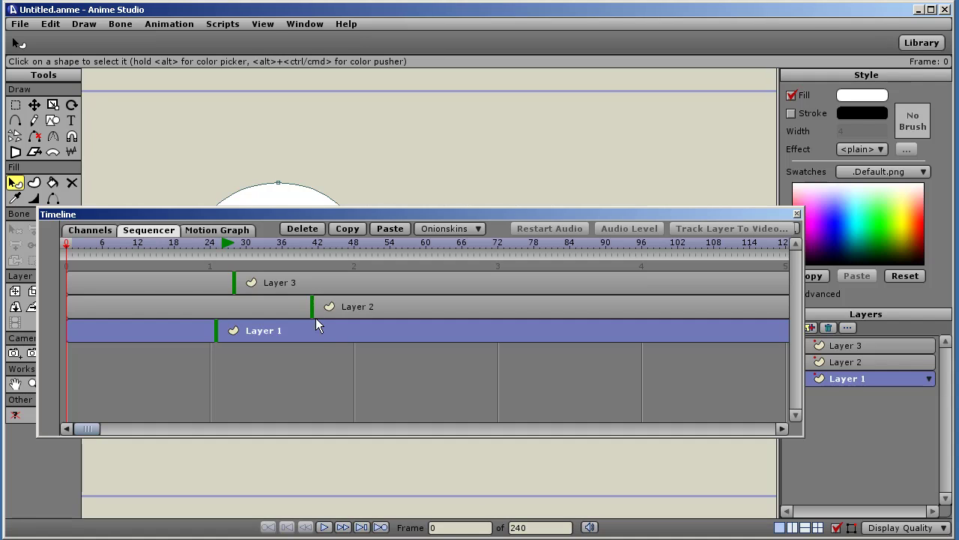
# Make Layer 3 start at frame 7 using the Animation menu's start-time command
pyautogui.click(223, 282)
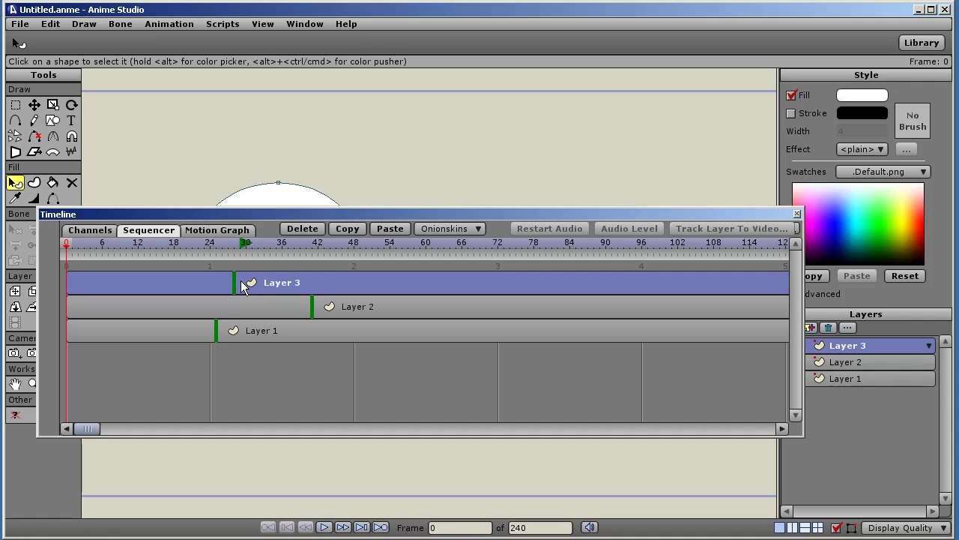
pyautogui.click(108, 245)
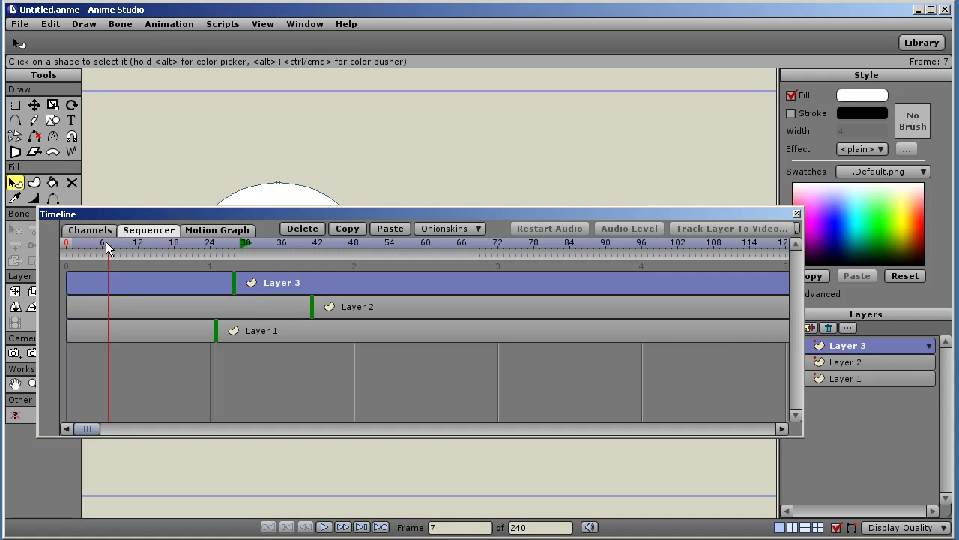
pyautogui.click(158, 24)
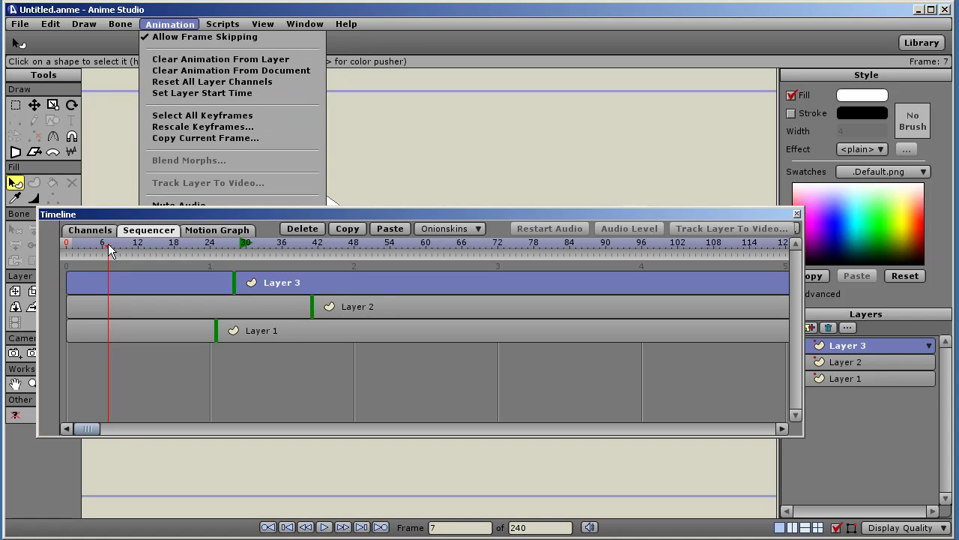
pyautogui.click(200, 94)
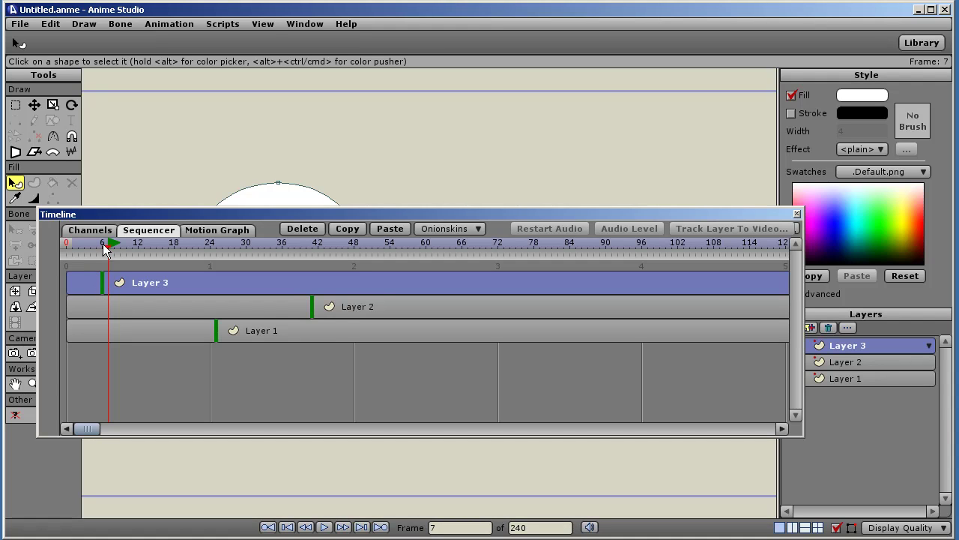
# Drag Layers 2, 3 and 1 back to frame 0 and return the playhead to frame 0
pyautogui.moveTo(337, 307); pyautogui.dragTo(96, 308)
pyautogui.moveTo(145, 281); pyautogui.dragTo(109, 282)
pyautogui.moveTo(248, 329); pyautogui.dragTo(98, 323)
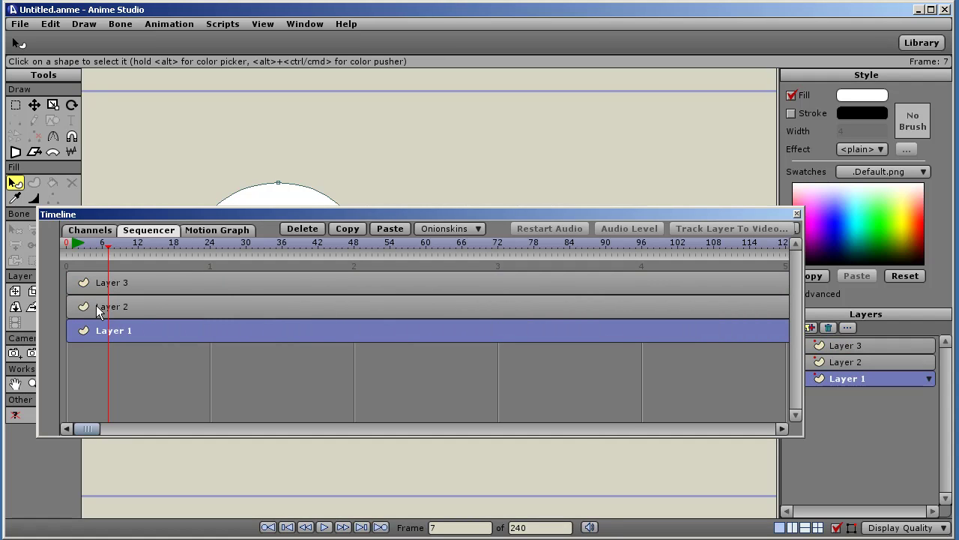
pyautogui.click(65, 241)
pyautogui.click(167, 23)
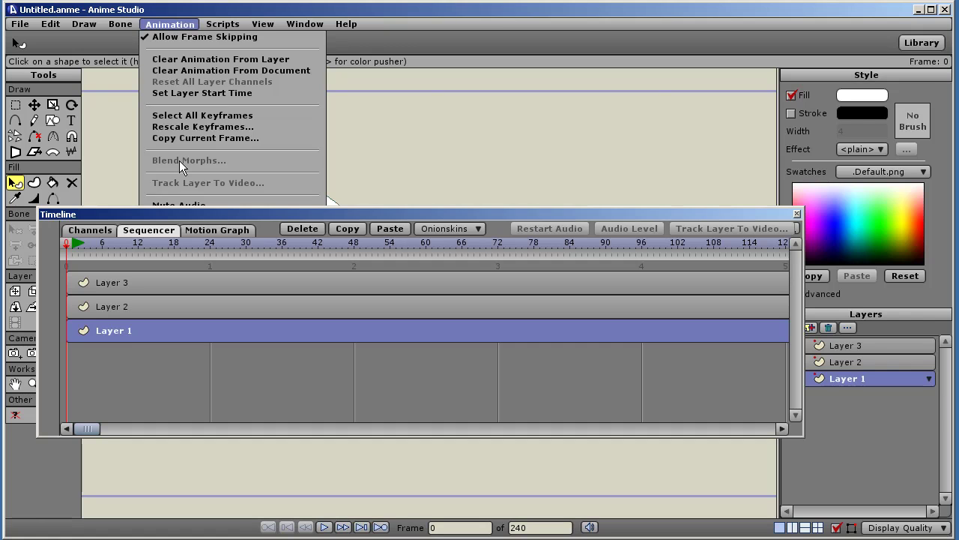
# Move the floating timeline off the circles and re-dock it via Window > Timeline
pyautogui.press('Escape')
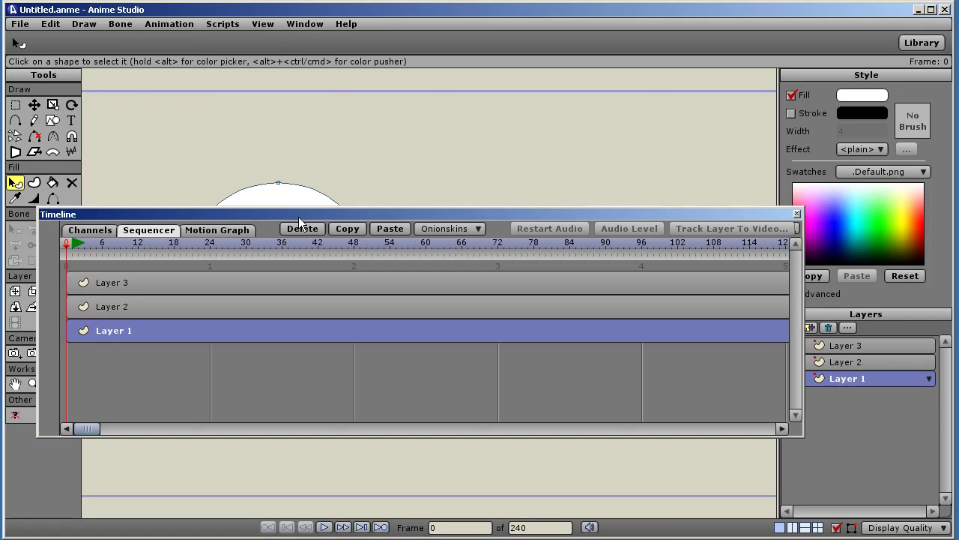
pyautogui.moveTo(301, 214); pyautogui.dragTo(296, 273)
pyautogui.click(302, 24)
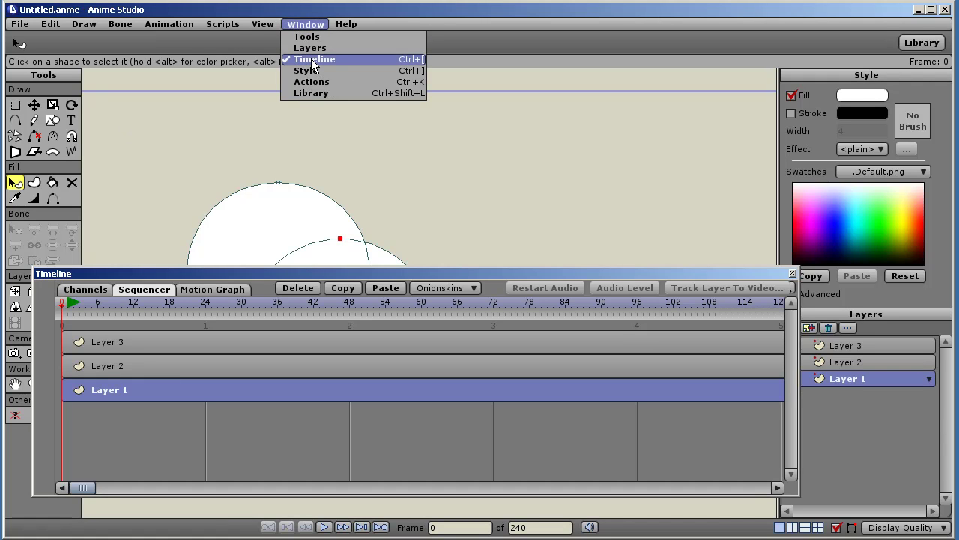
pyautogui.click(311, 58)
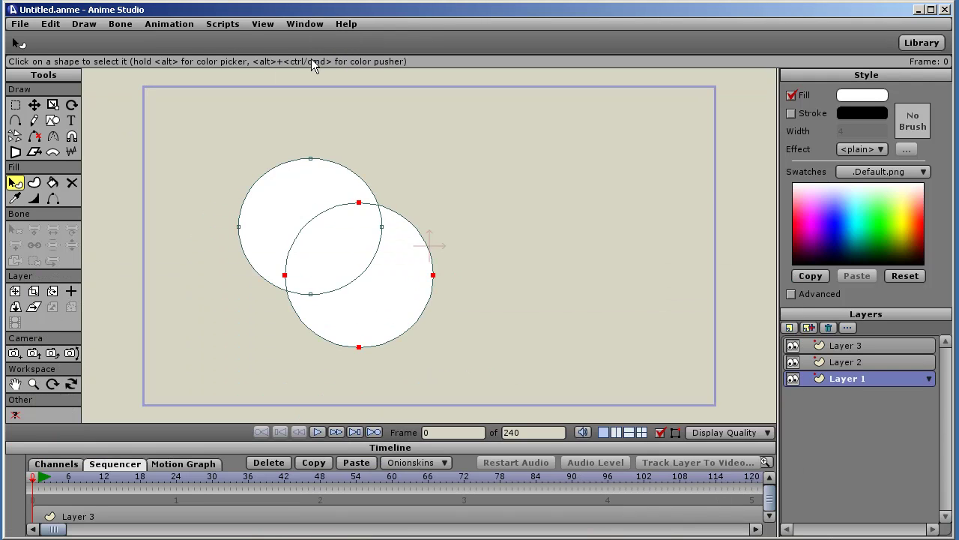
# Browse the Animation and Window menus and close both without choosing a command
pyautogui.click(121, 26)
pyautogui.moveTo(154, 27)
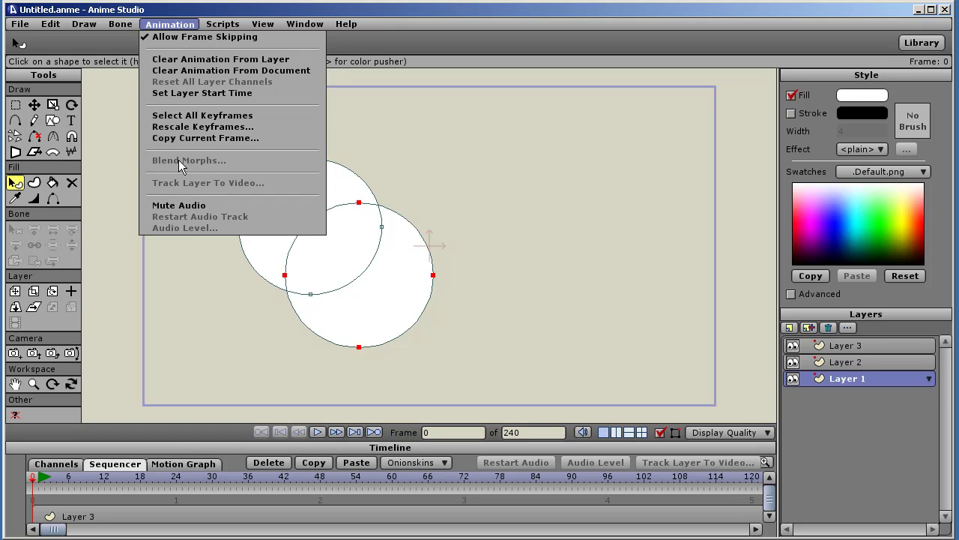
pyautogui.press('Escape')
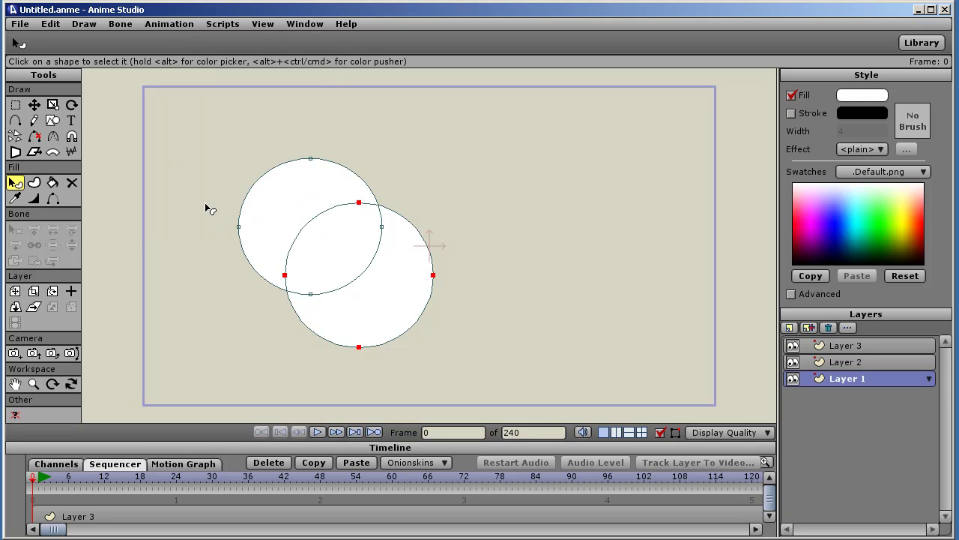
pyautogui.click(313, 23)
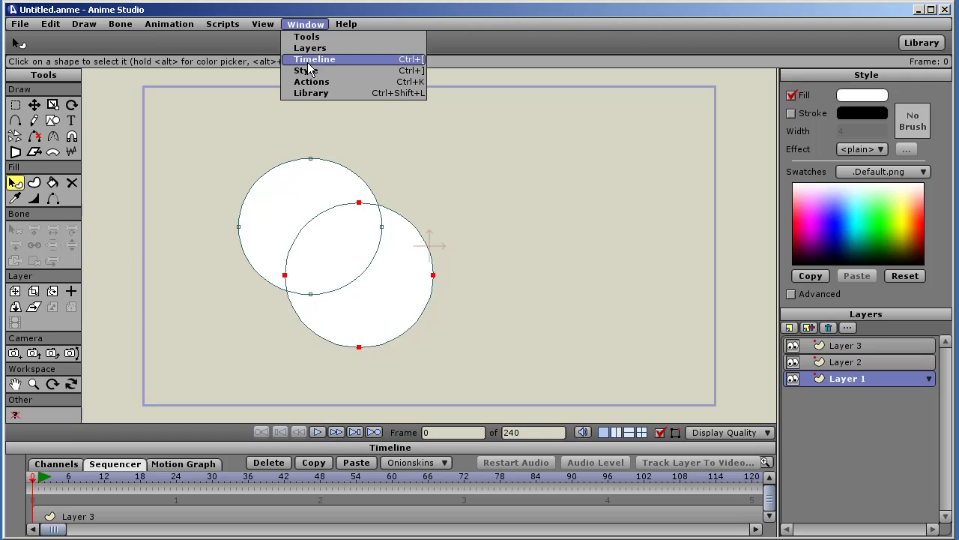
pyautogui.press('Escape')
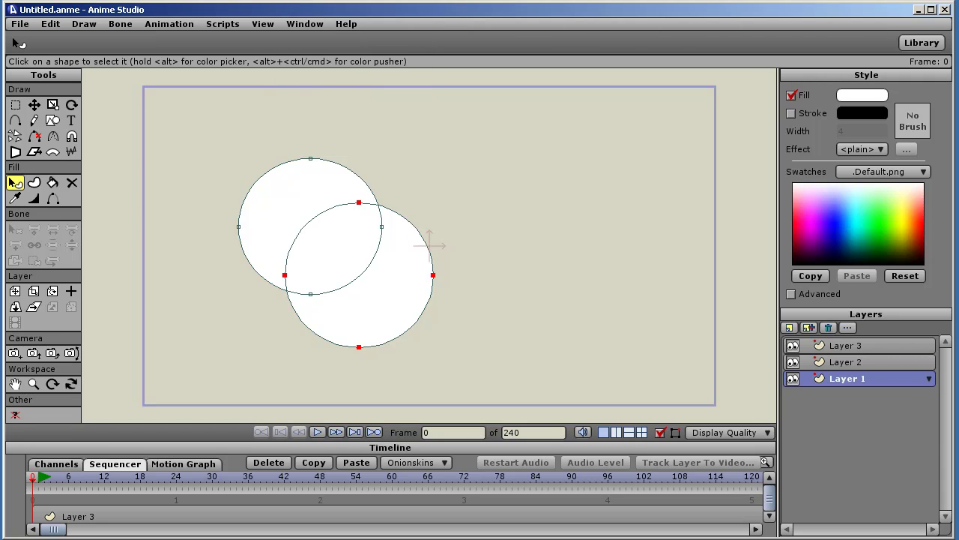
# Move the Actions palette aside, add Action 1, and shift the circle right and down with Transform Points
pyautogui.moveTo(311, 315); pyautogui.dragTo(599, 154)
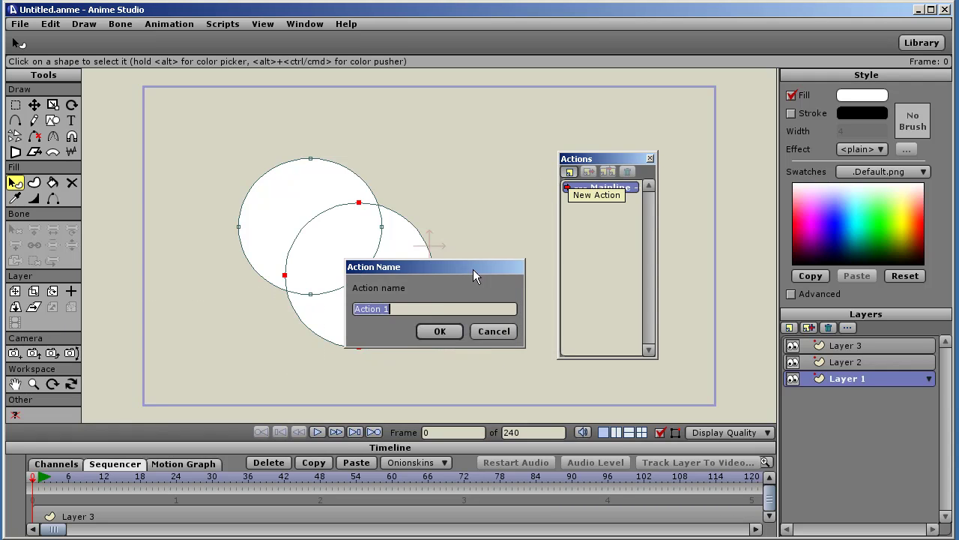
pyautogui.click(444, 328)
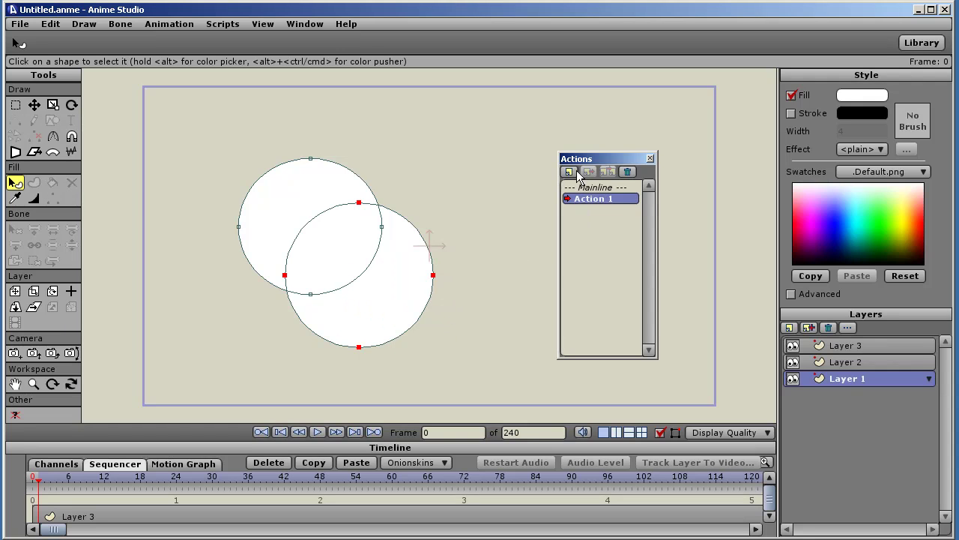
pyautogui.press('t')
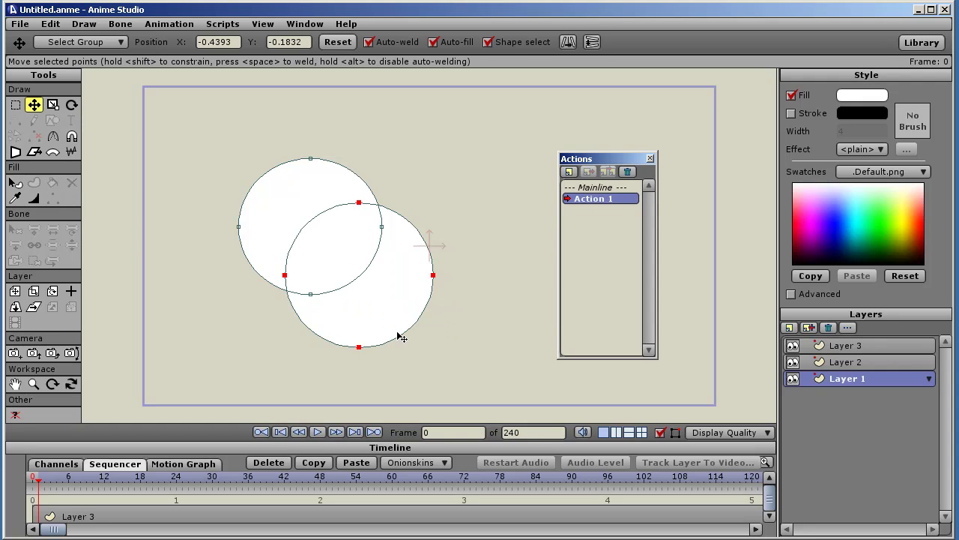
pyautogui.moveTo(452, 340); pyautogui.dragTo(577, 366)
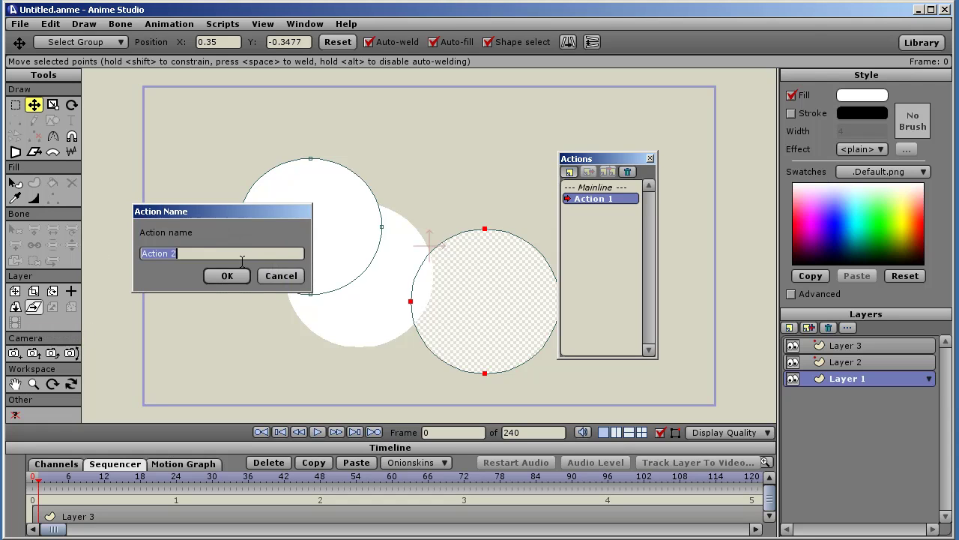
# Add Action 2 moving the circle up and left, then return to Mainline
pyautogui.click(229, 276)
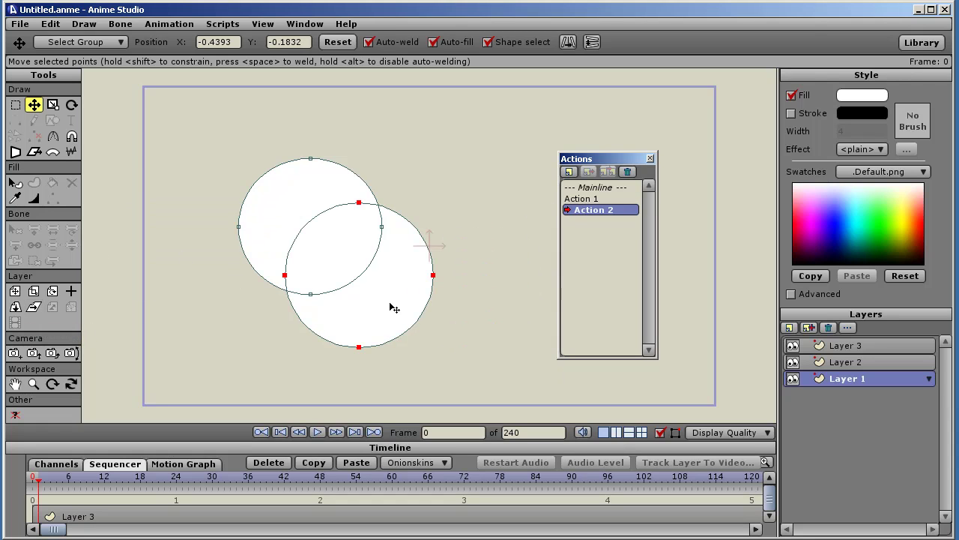
pyautogui.moveTo(439, 347); pyautogui.dragTo(296, 241)
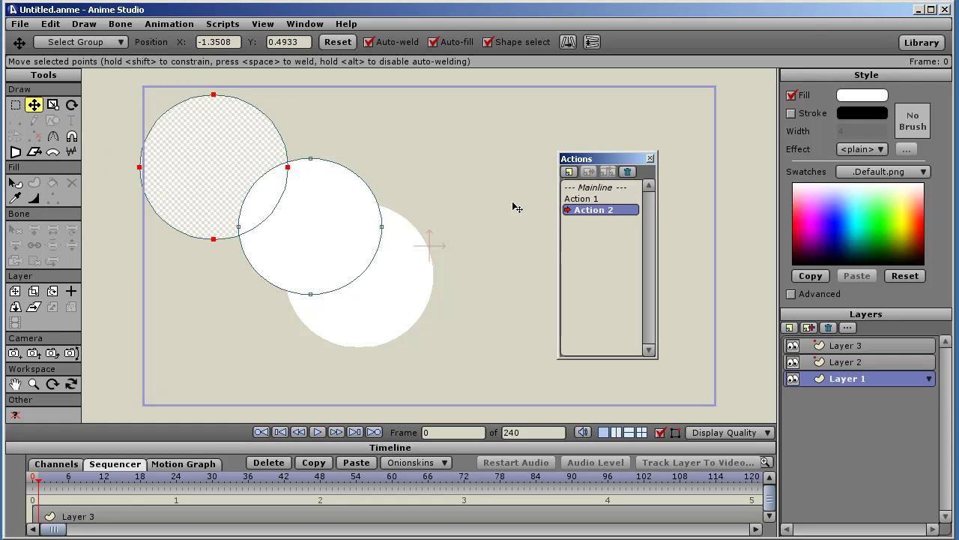
pyautogui.click(597, 188)
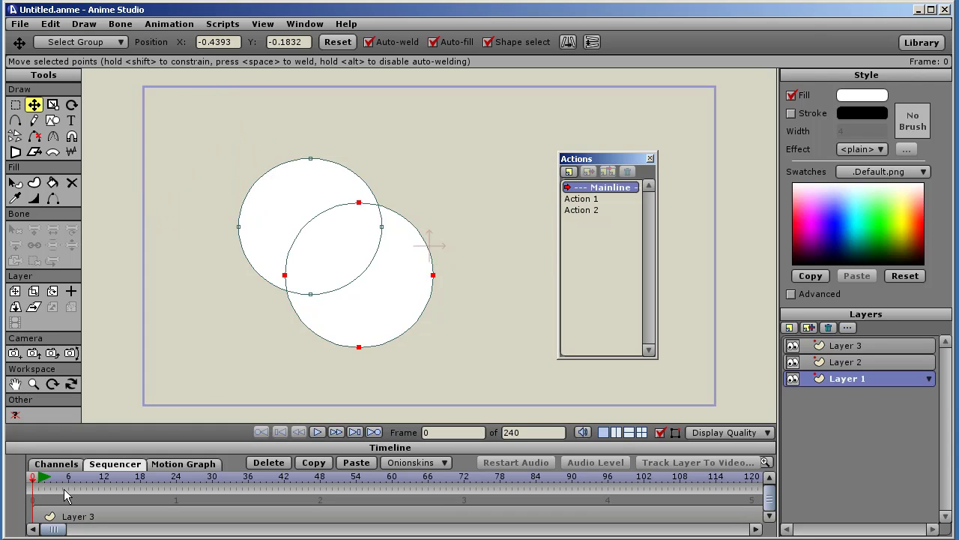
# In the Channels view, go to frame 45 and open Animation > Blend Morphs
pyautogui.click(72, 466)
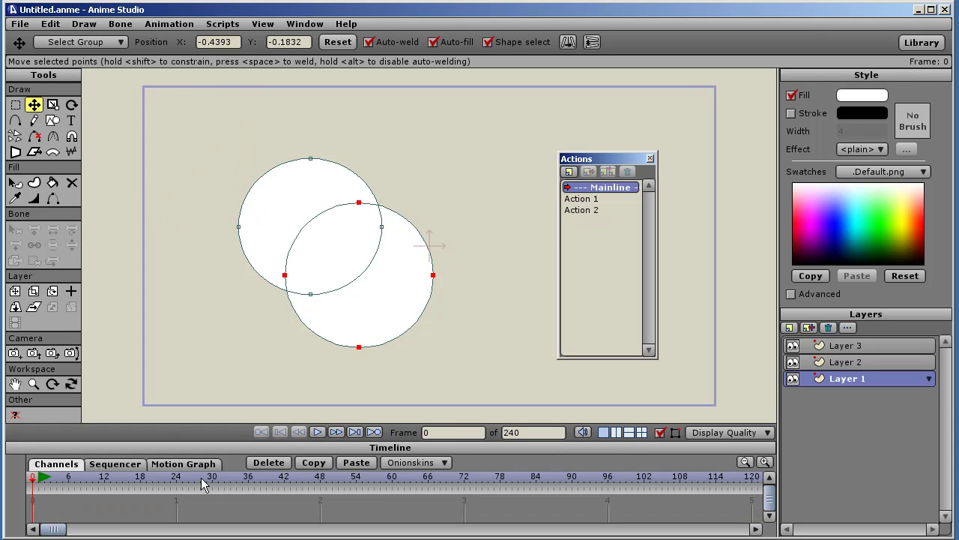
pyautogui.moveTo(203, 484); pyautogui.dragTo(303, 484)
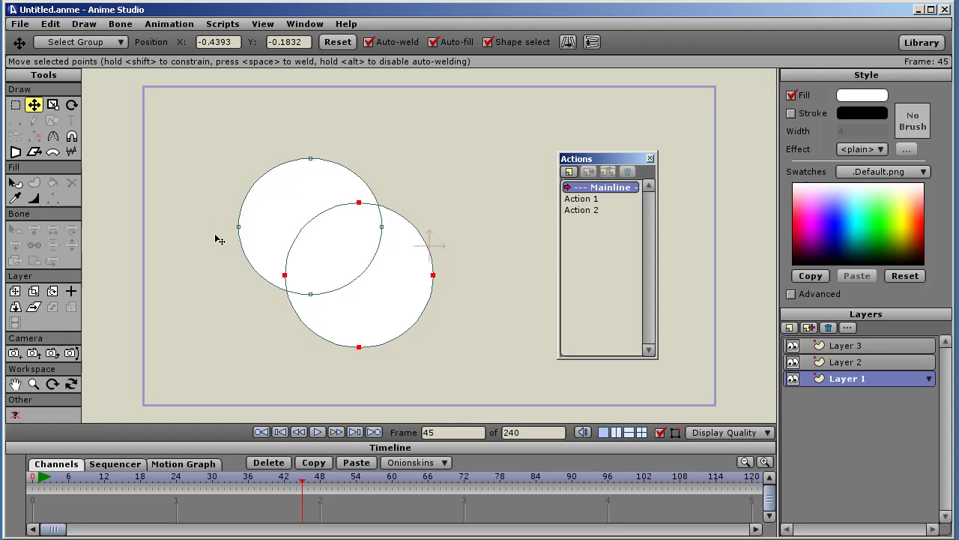
pyautogui.click(156, 27)
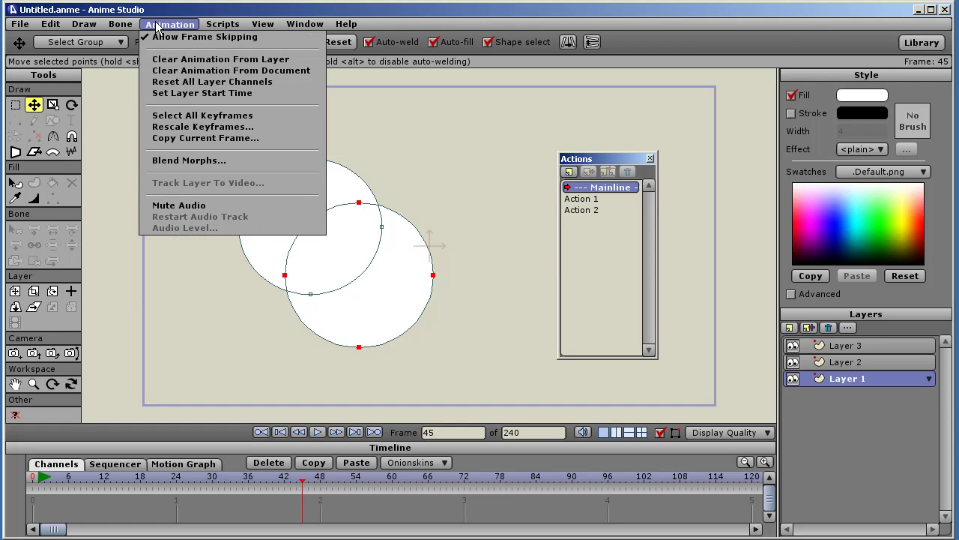
pyautogui.click(202, 160)
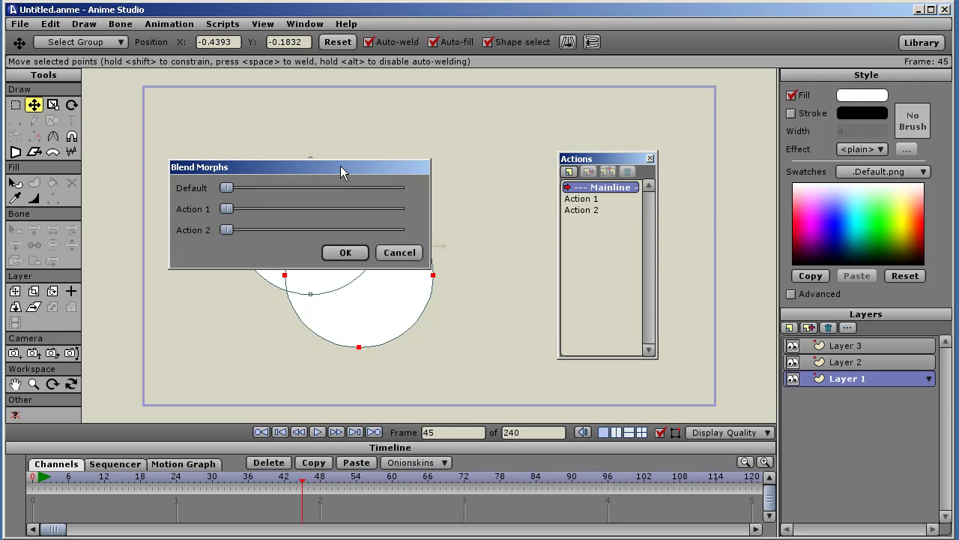
# Move the Blend Morphs dialog aside and adjust the sliders to mix Action 1 and Action 2
pyautogui.moveTo(343, 168); pyautogui.dragTo(644, 99)
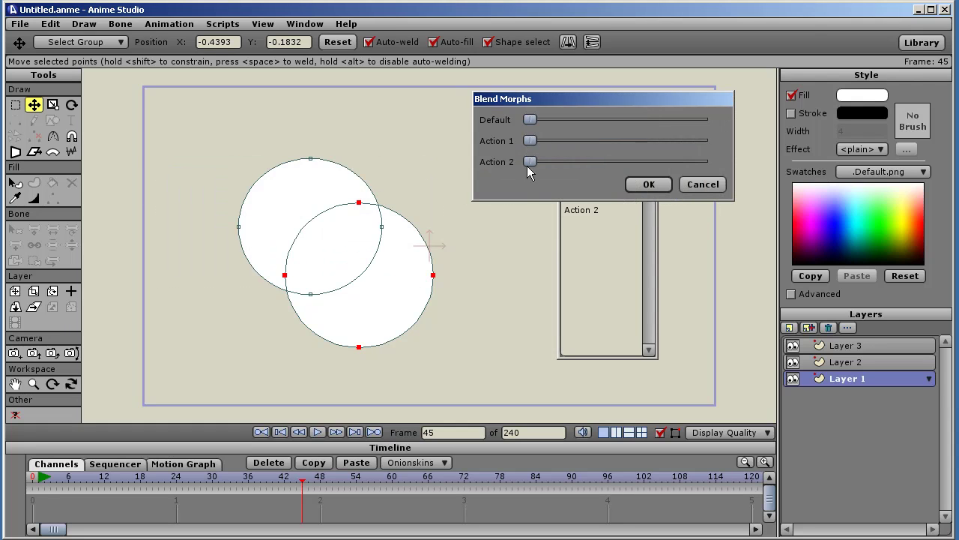
pyautogui.moveTo(530, 140)
pyautogui.mouseDown()
pyautogui.moveTo(664, 143)
pyautogui.moveTo(593, 141)
pyautogui.mouseUp()
pyautogui.moveTo(533, 161)
pyautogui.mouseDown()
pyautogui.moveTo(665, 159)
pyautogui.moveTo(537, 160)
pyautogui.moveTo(598, 144)
pyautogui.moveTo(539, 122)
pyautogui.moveTo(670, 110)
pyautogui.moveTo(515, 124)
pyautogui.moveTo(609, 131)
pyautogui.mouseUp()
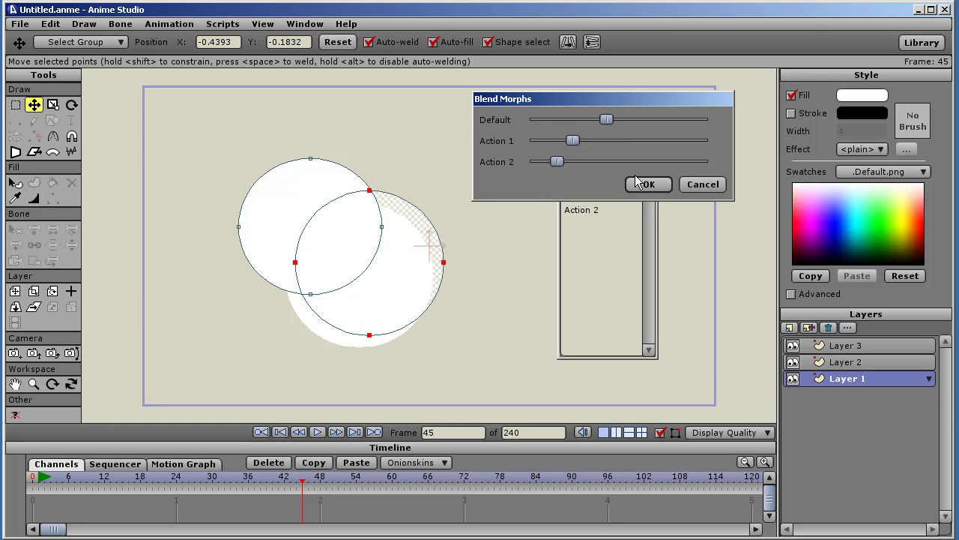